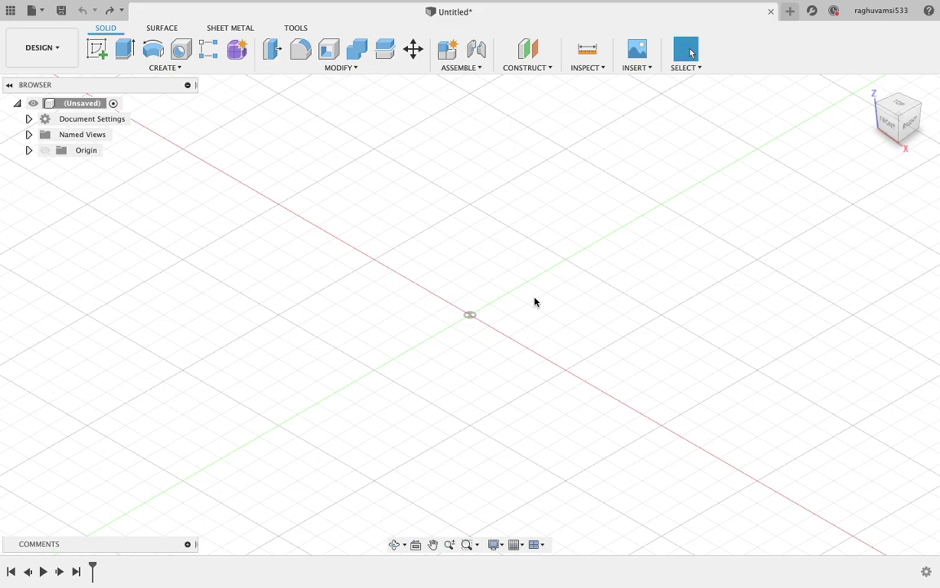
Sketch a two-point rectangle from the origin on the horizontal XY plane, 350 mm high and about 120 mm wide, and finish the sketch.
left_click(97, 49)
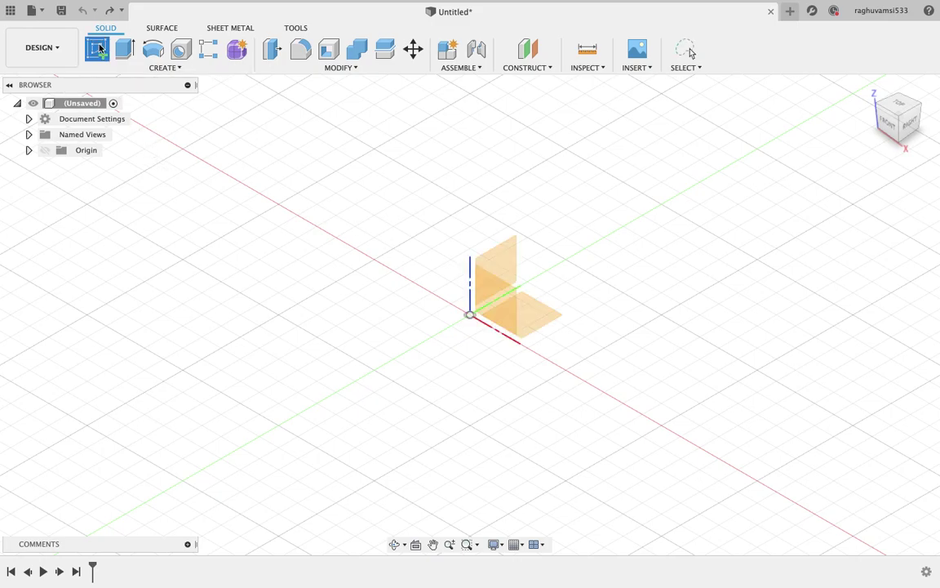
left_click(543, 317)
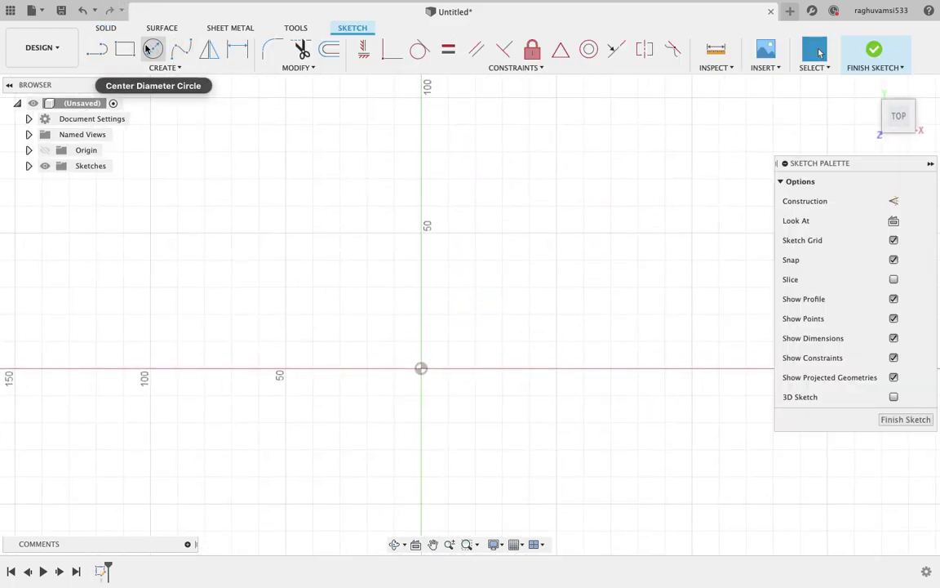
left_click(125, 49)
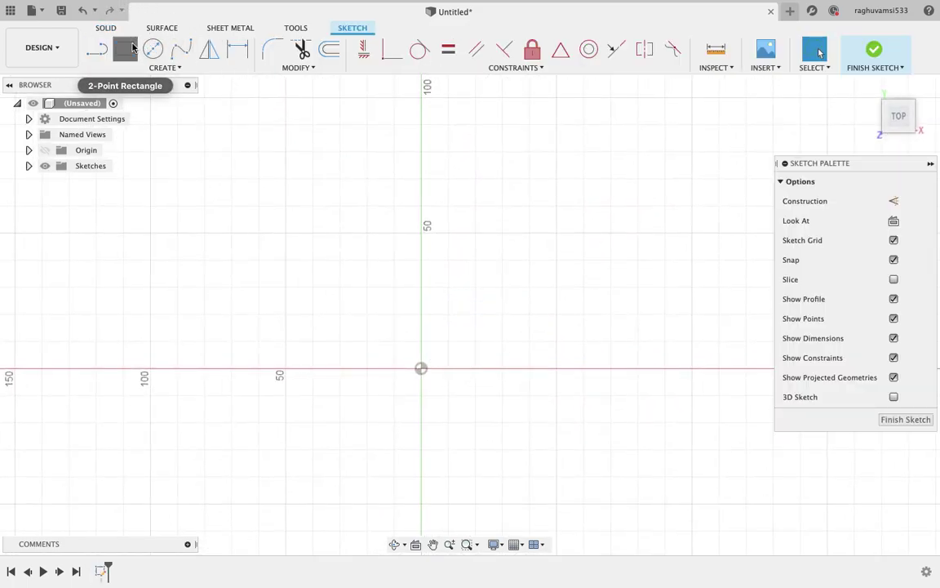
left_click(420, 369)
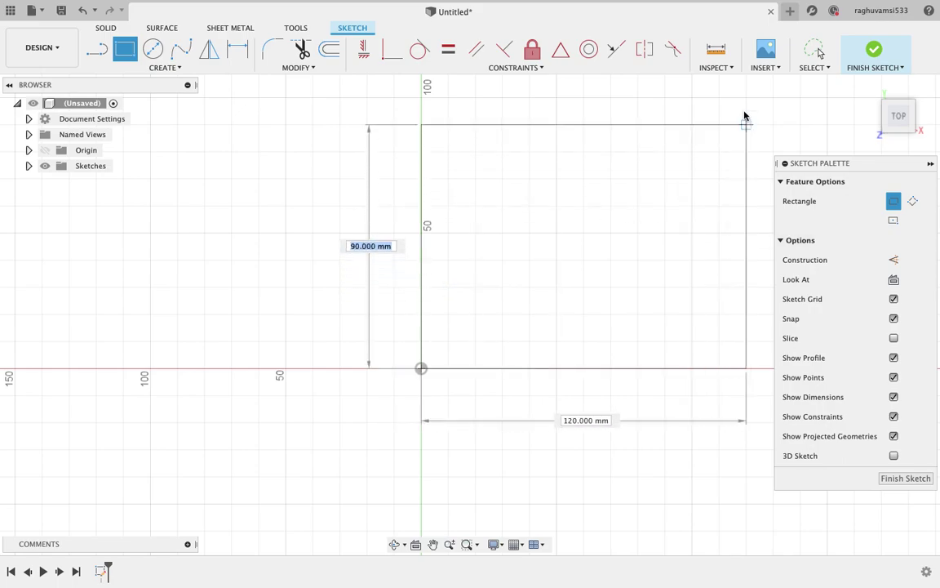
type("350")
key("Return")
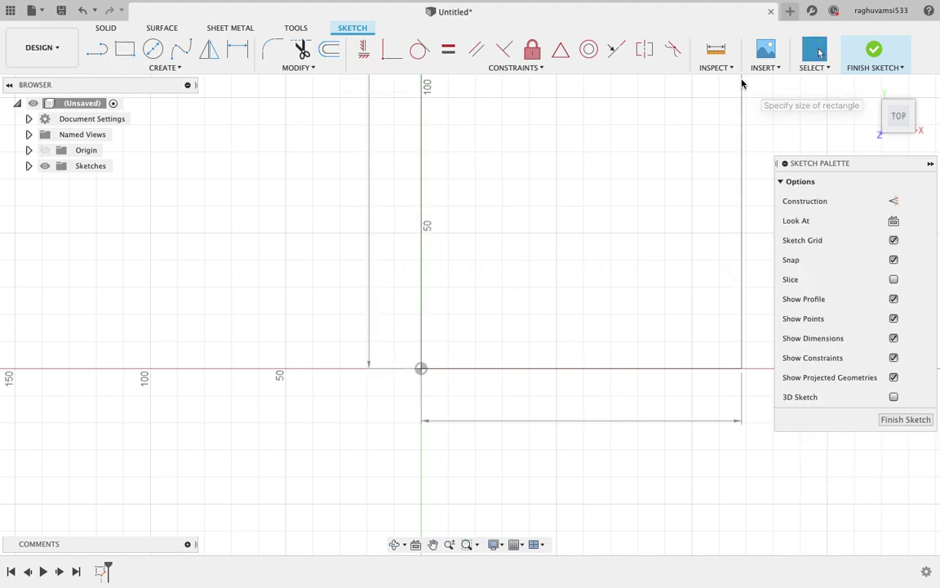
left_click(883, 48)
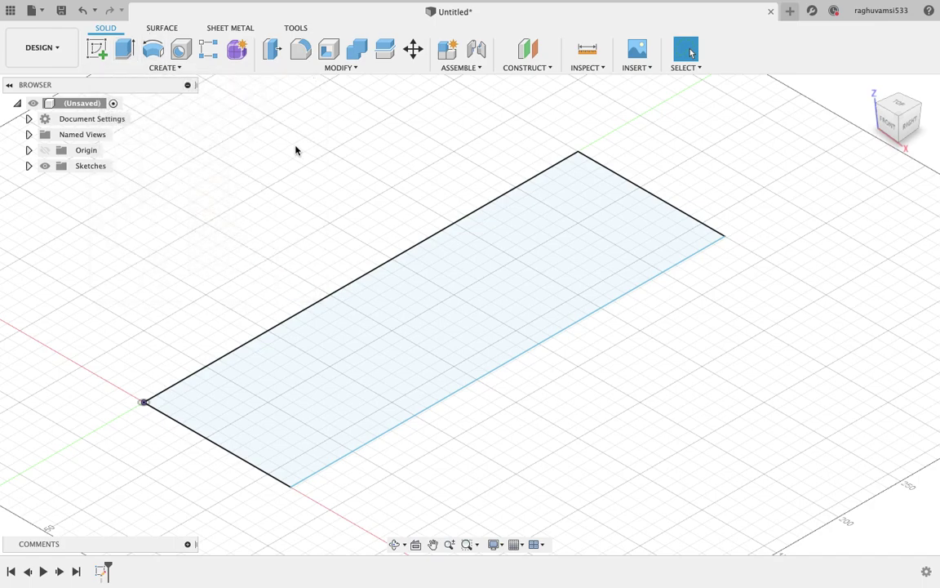
Extrude the rectangular profile 10 mm upward as a new body.
key("e")
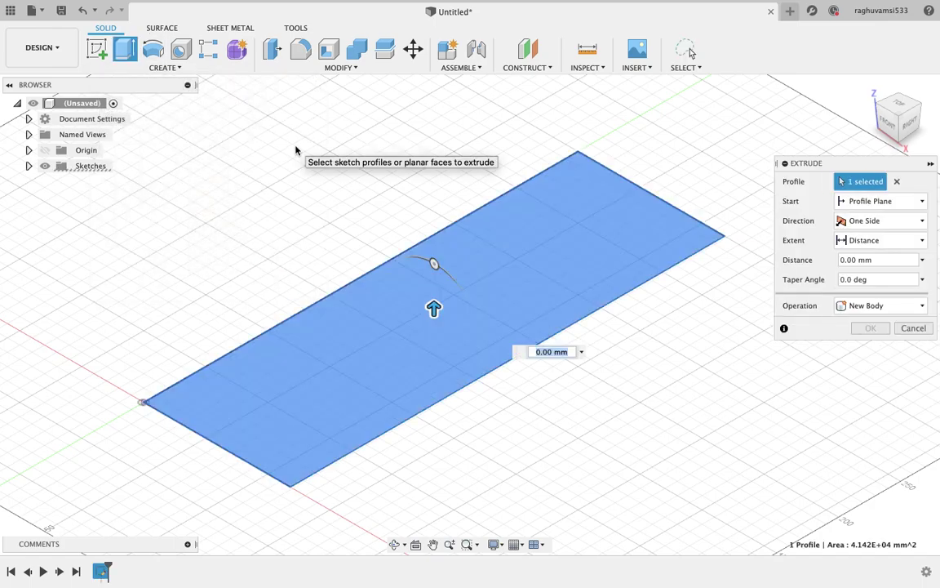
type("10")
key("Return")
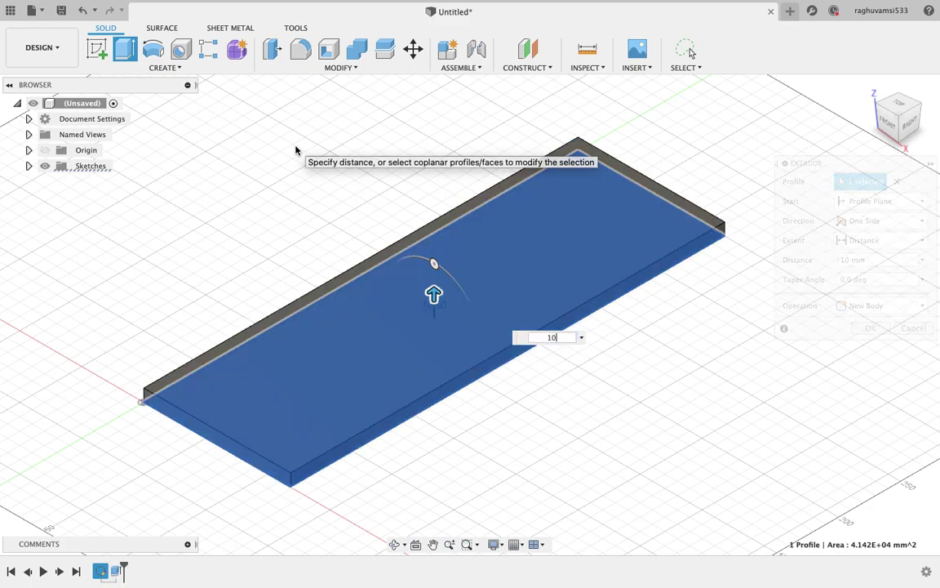
Shell the plate inward with a 3 mm inside thickness, removing its top face to form an open tray.
left_click(394, 544)
left_click_drag(548, 424, 779, 229)
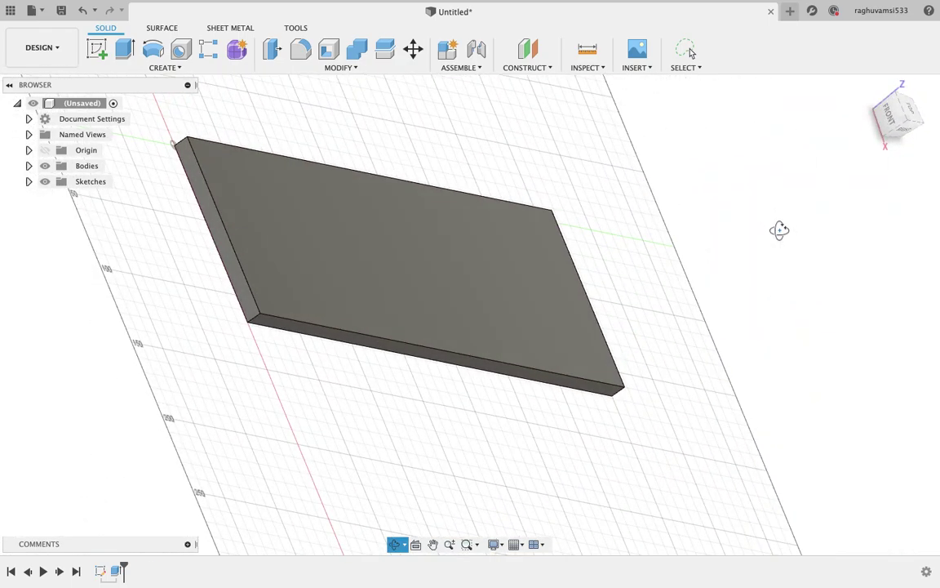
key("Escape")
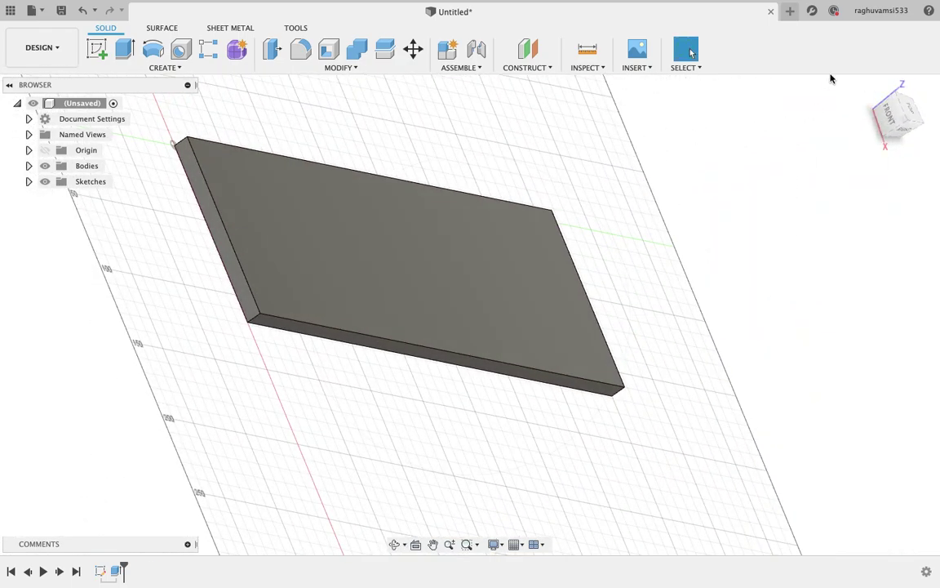
left_click(870, 87)
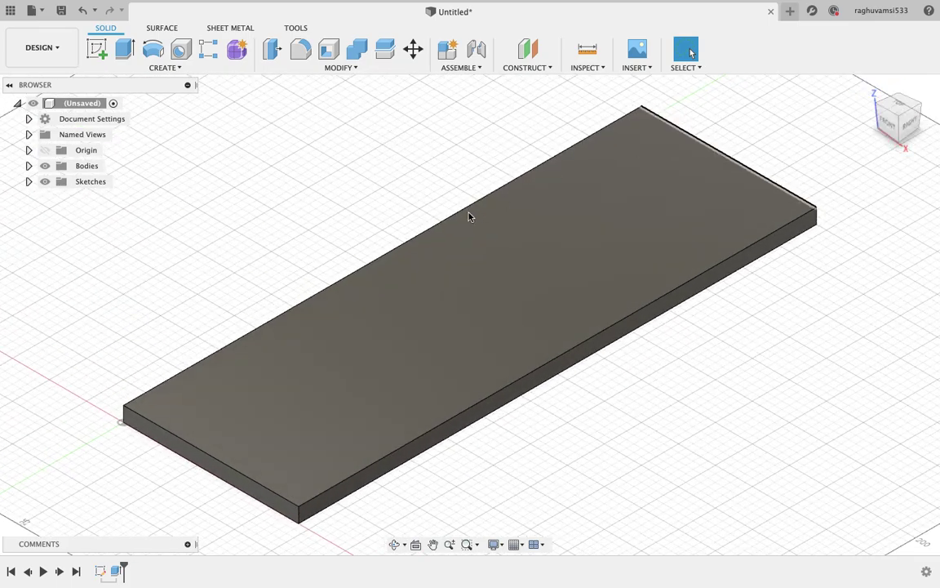
left_click(327, 51)
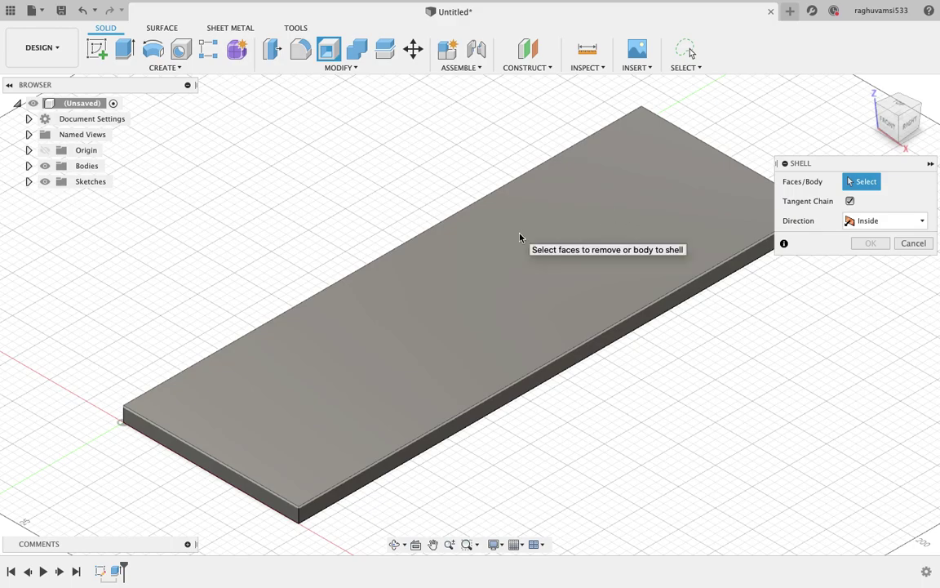
left_click(500, 270)
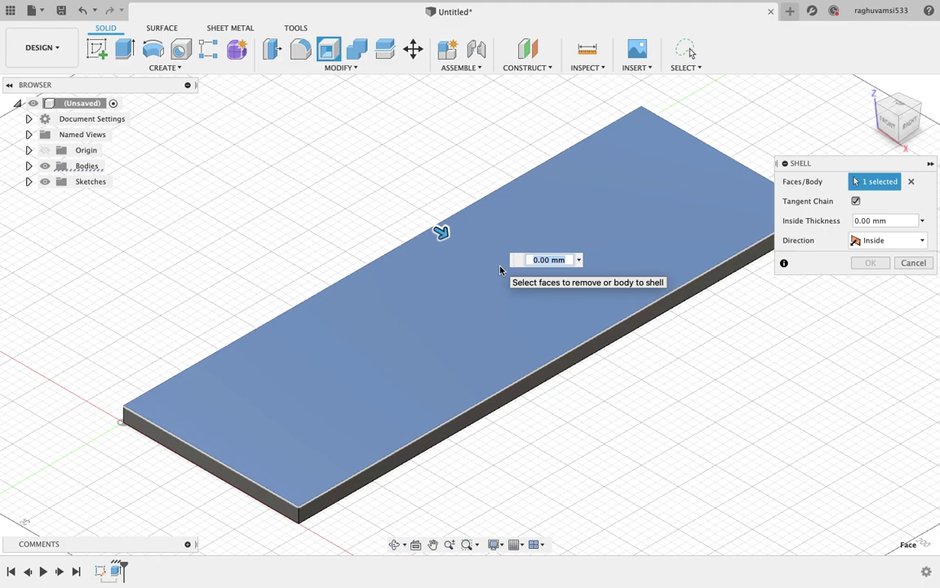
type("3")
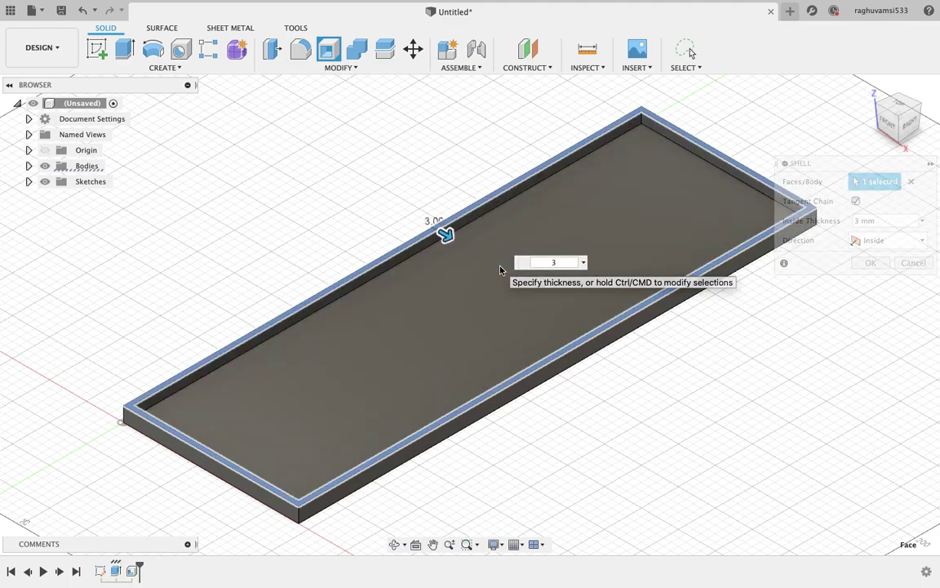
key("Return")
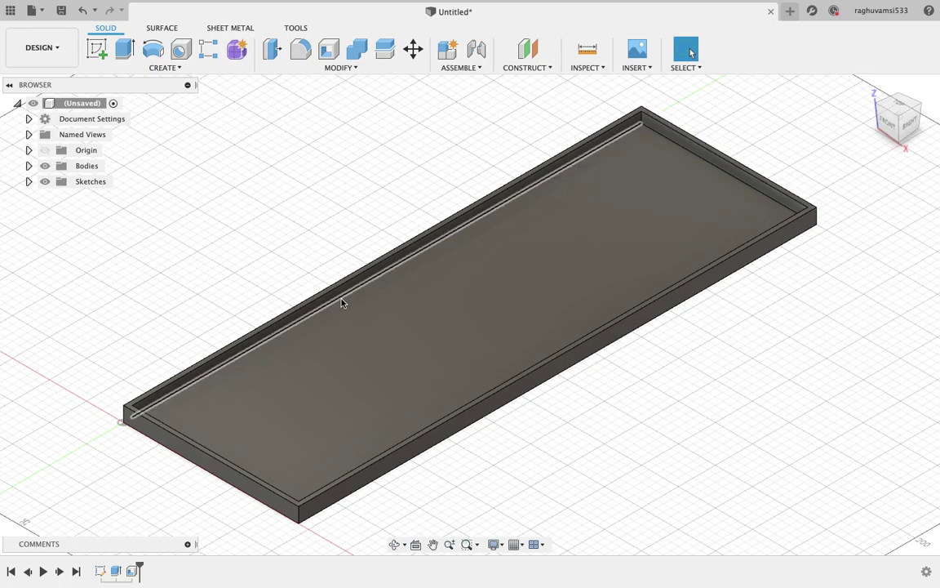
Fillet the four upper outer edges of the tray's rim with a 1 mm constant radius.
left_click(300, 51)
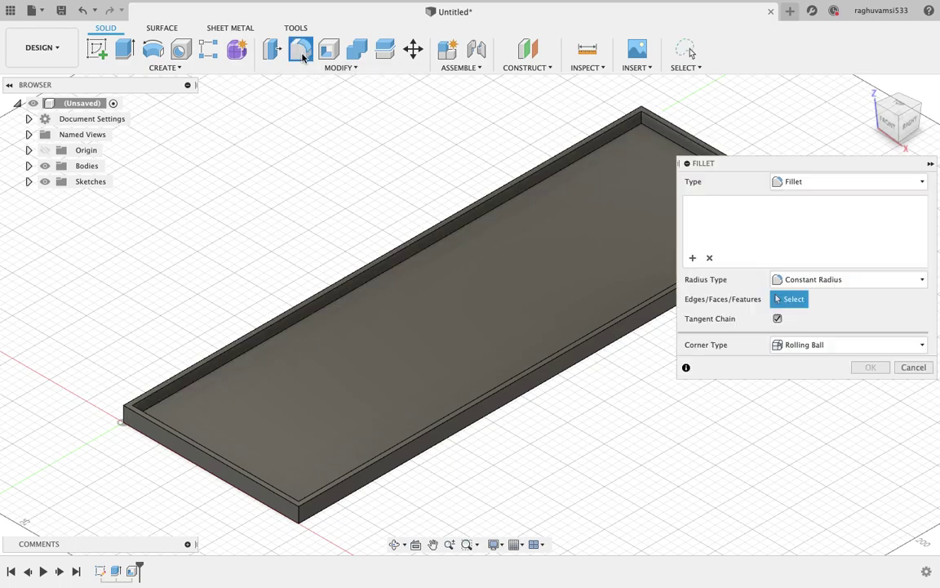
left_click(126, 410)
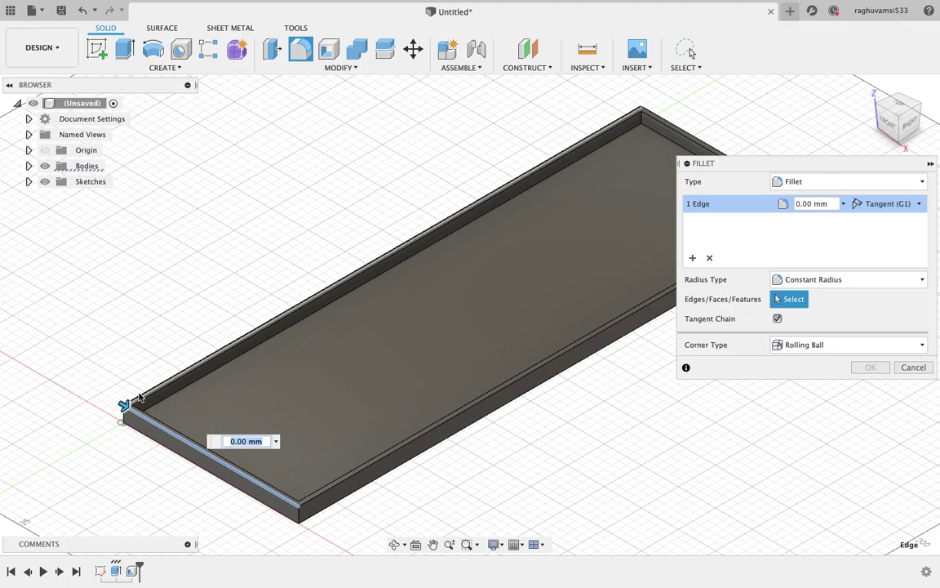
left_click(137, 396)
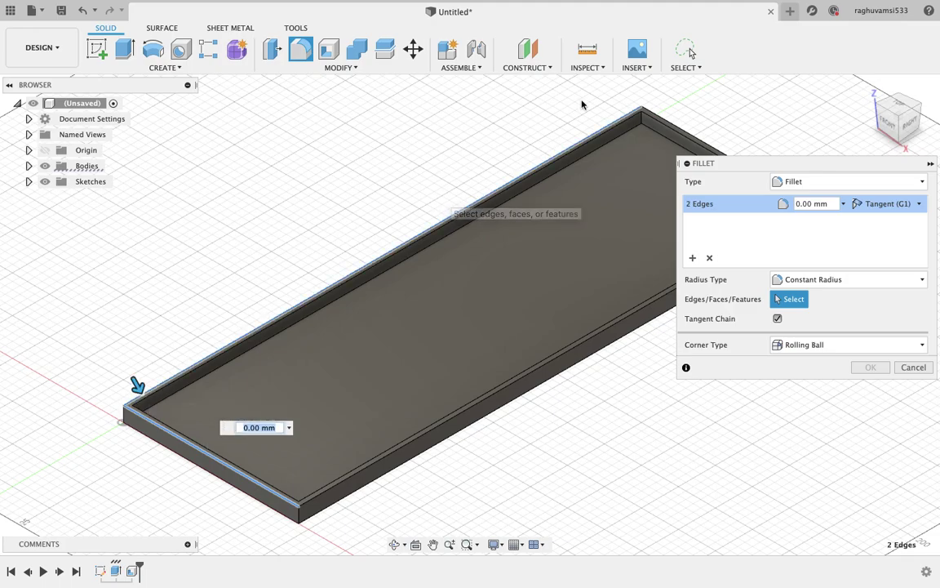
left_click(667, 122)
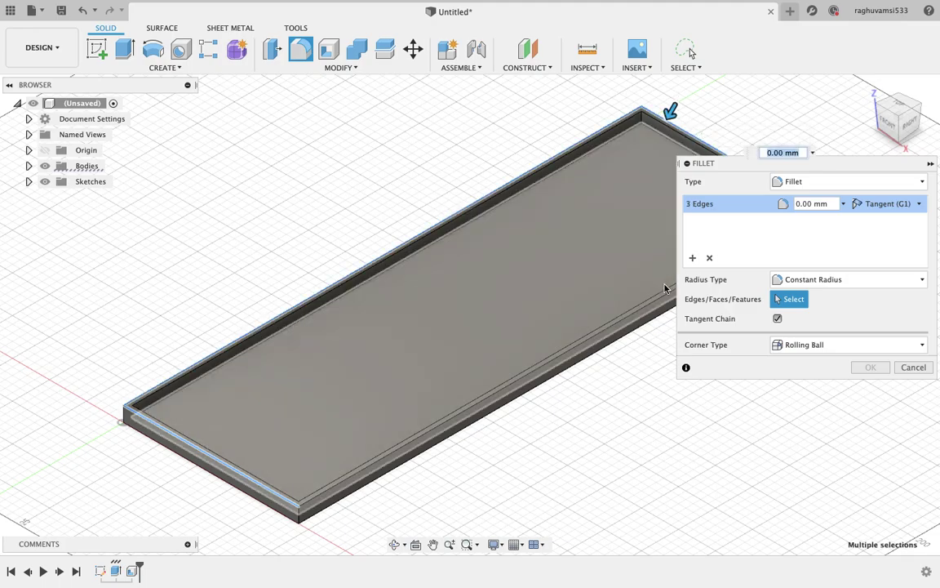
left_click(659, 304)
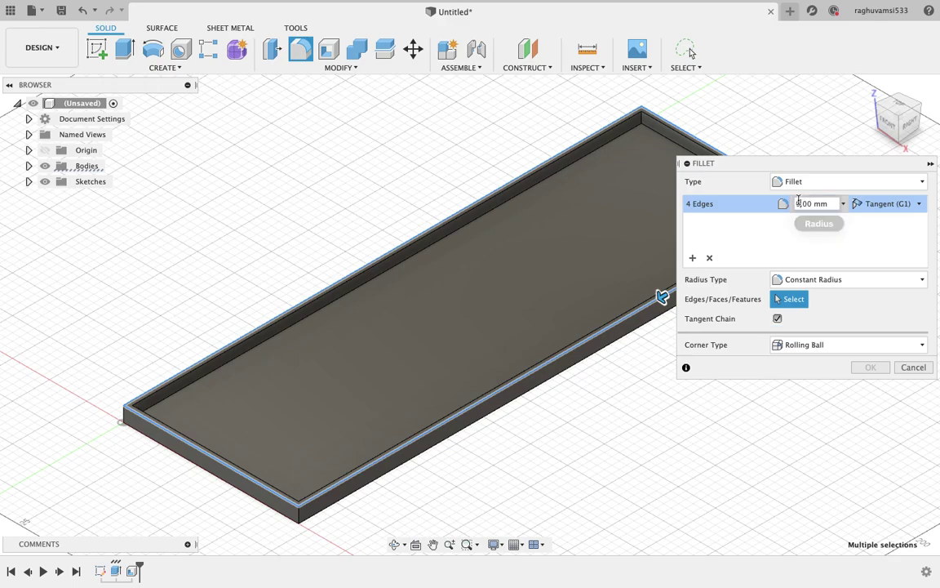
key("BackSpace")
type("1")
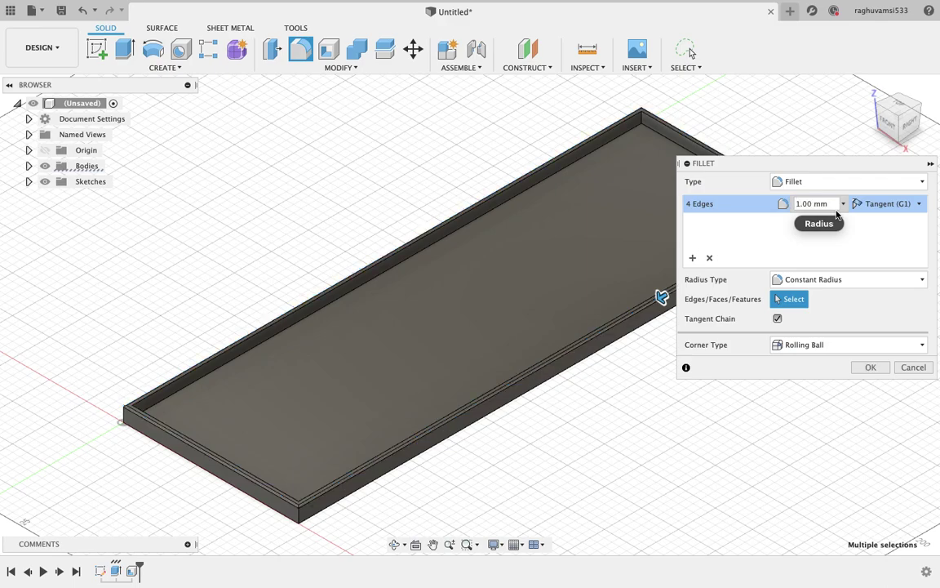
key("Return")
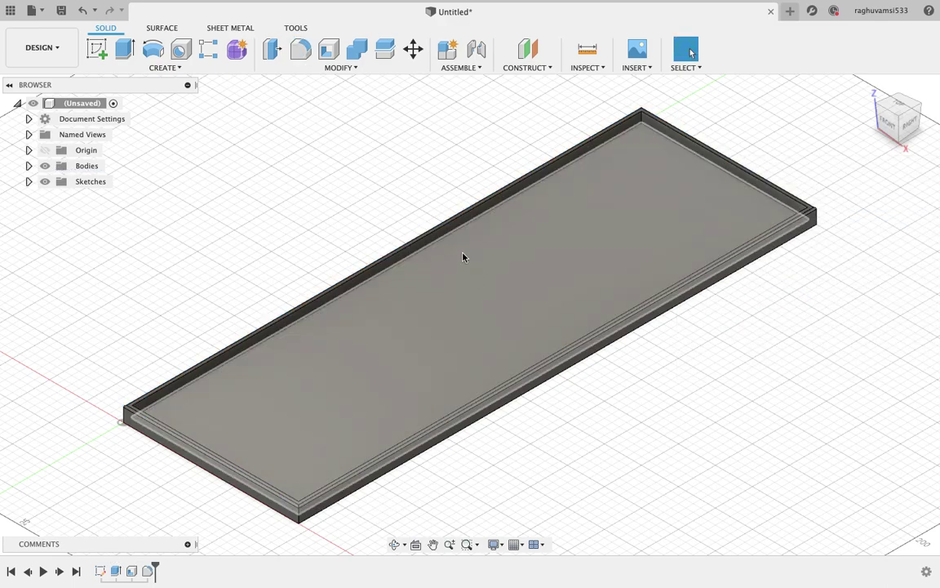
Fillet the four bottom outer edges of the tray with a 1 mm constant radius.
left_click(301, 49)
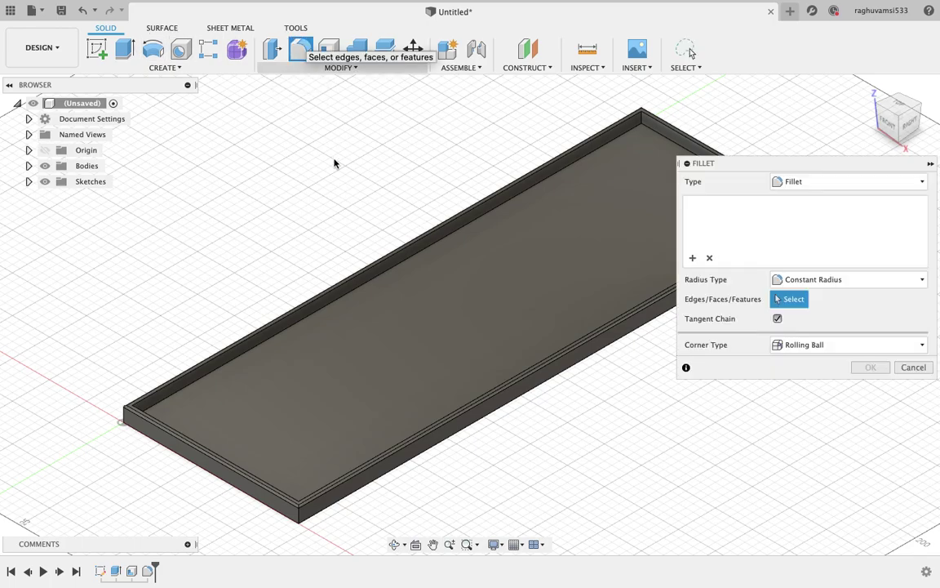
left_click(313, 515)
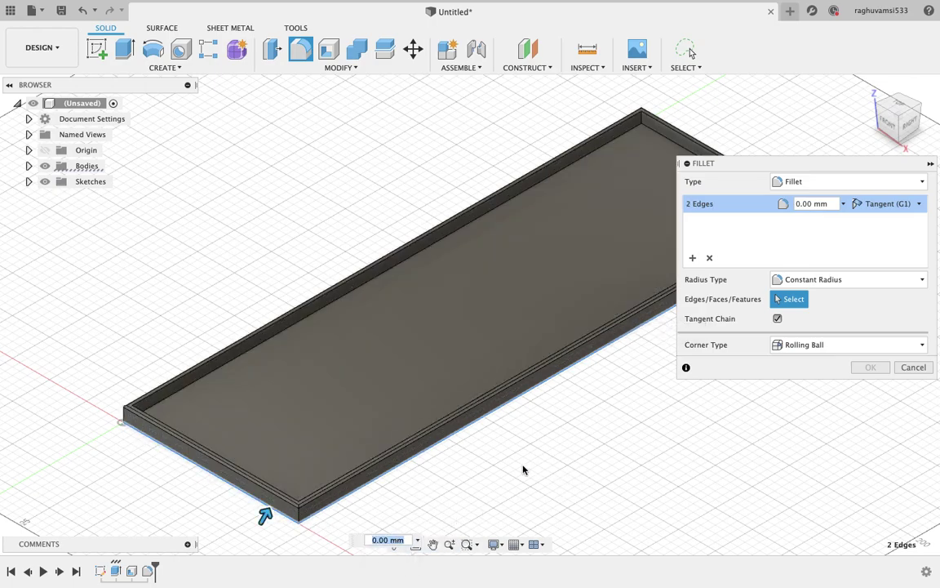
left_click(395, 545)
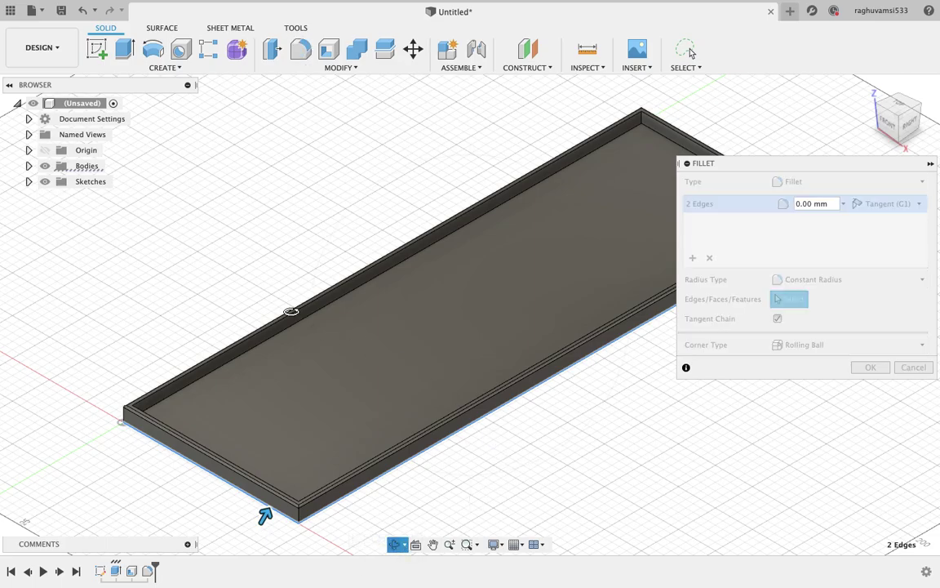
left_click_drag(266, 516, 837, 391)
left_click_drag(409, 290, 432, 283)
key("Escape")
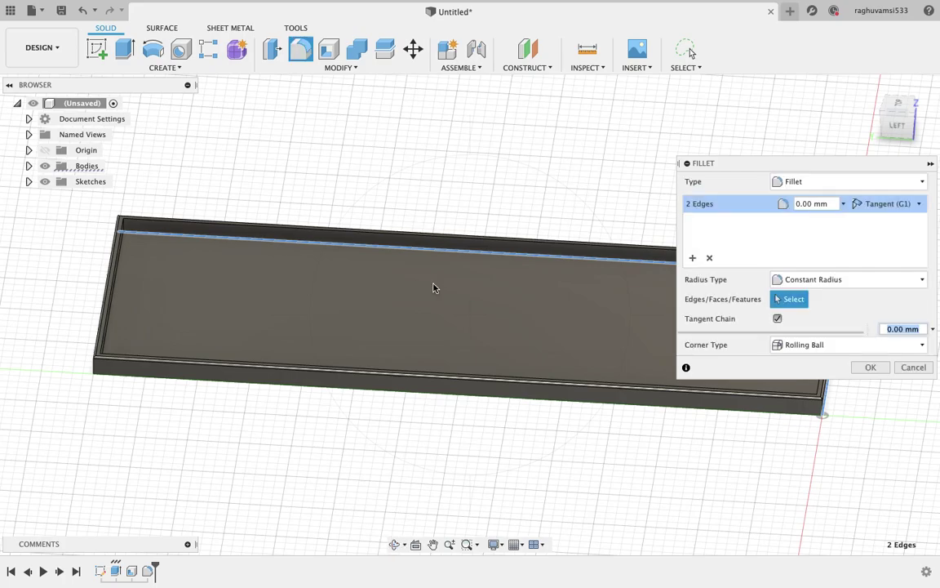
left_click(787, 413)
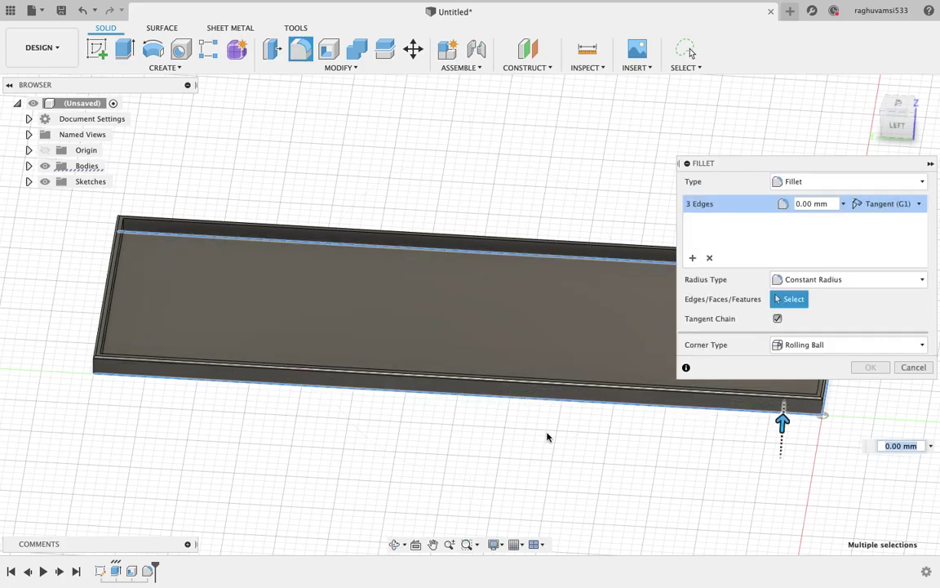
left_click(394, 544)
mouse_move(303, 502)
left_mouse_down()
mouse_move(327, 473)
mouse_move(309, 495)
left_mouse_up()
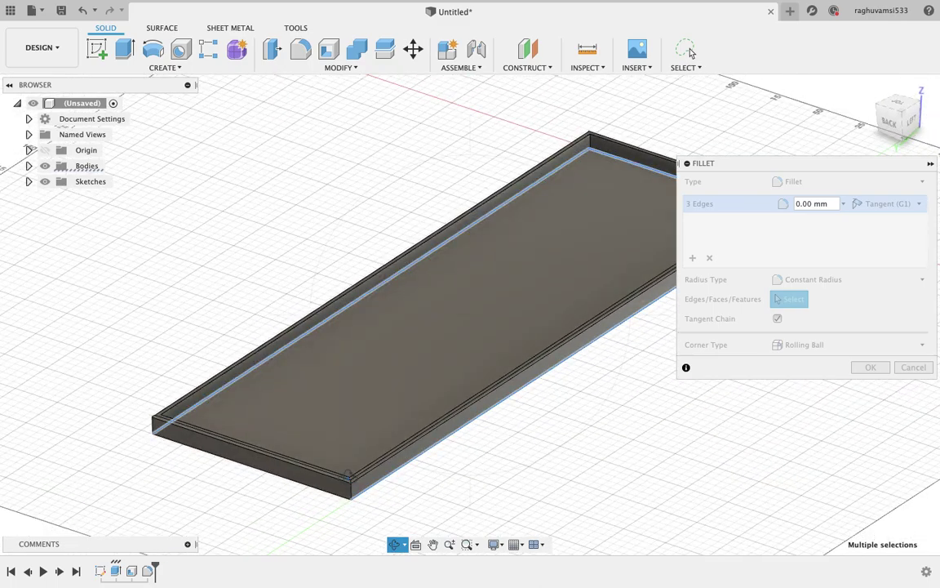
key("Escape")
left_click(309, 492)
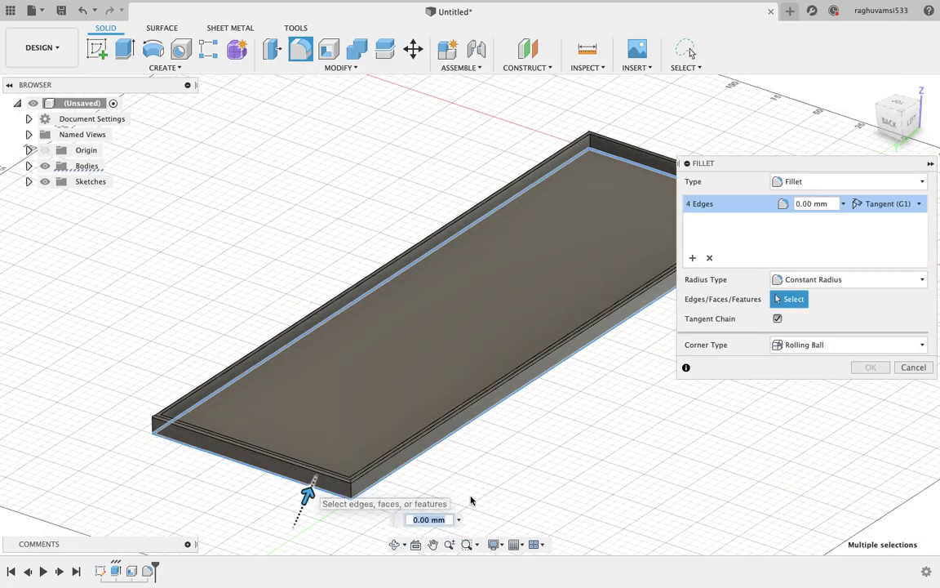
type("1")
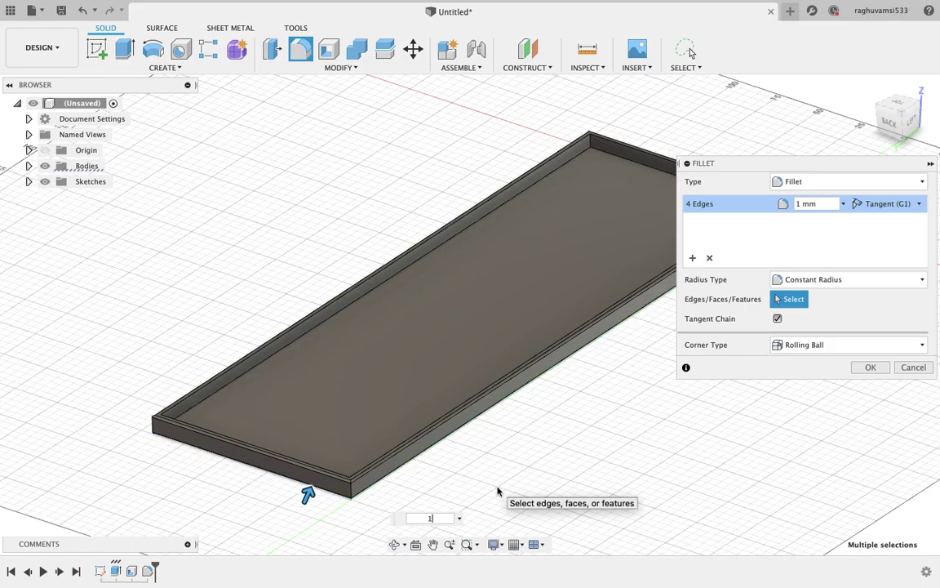
key("Return")
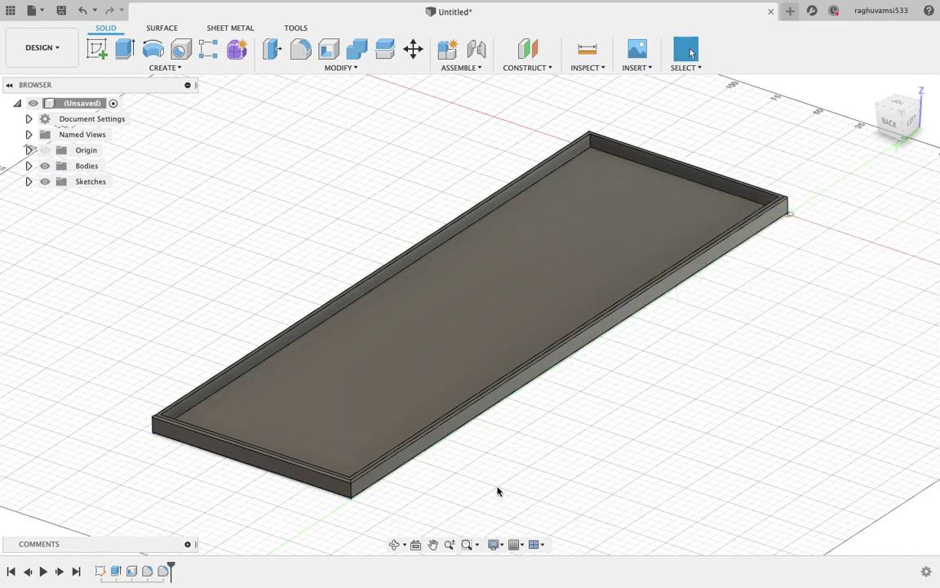
Examine the tray's outer corner, rim and lower edges up close from slightly different angles.
scroll(526, 466, "up", 5)
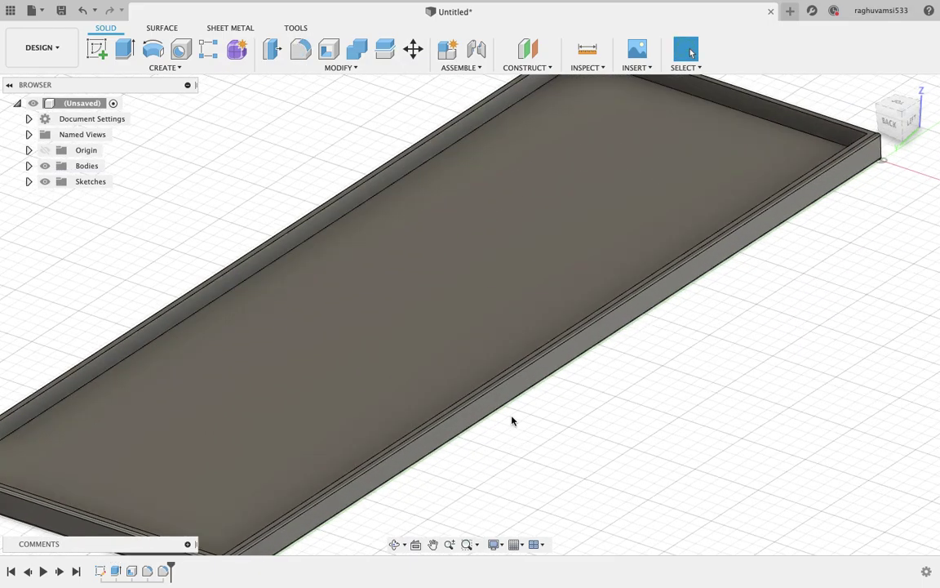
middle_click_drag(532, 357, 516, 368, "shift")
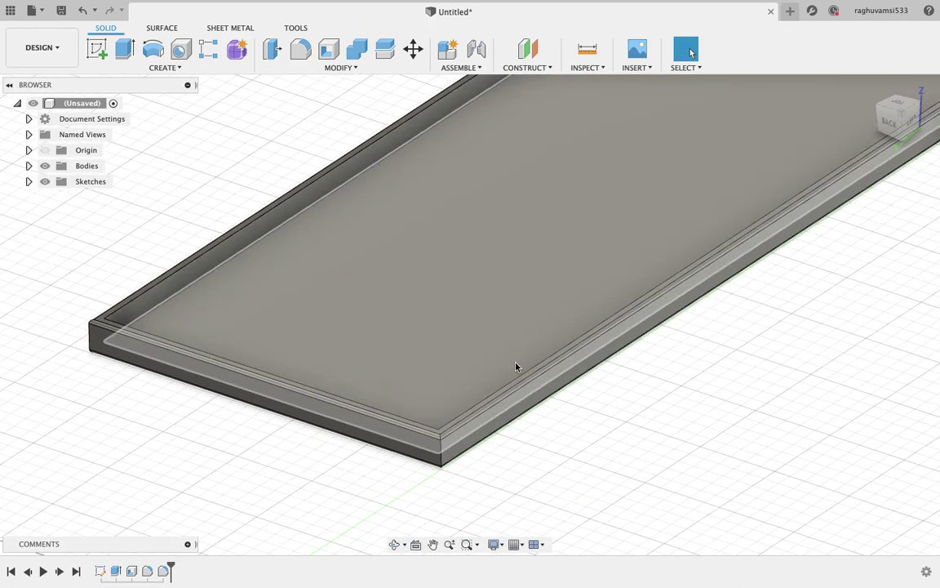
scroll(542, 288, "up", 2)
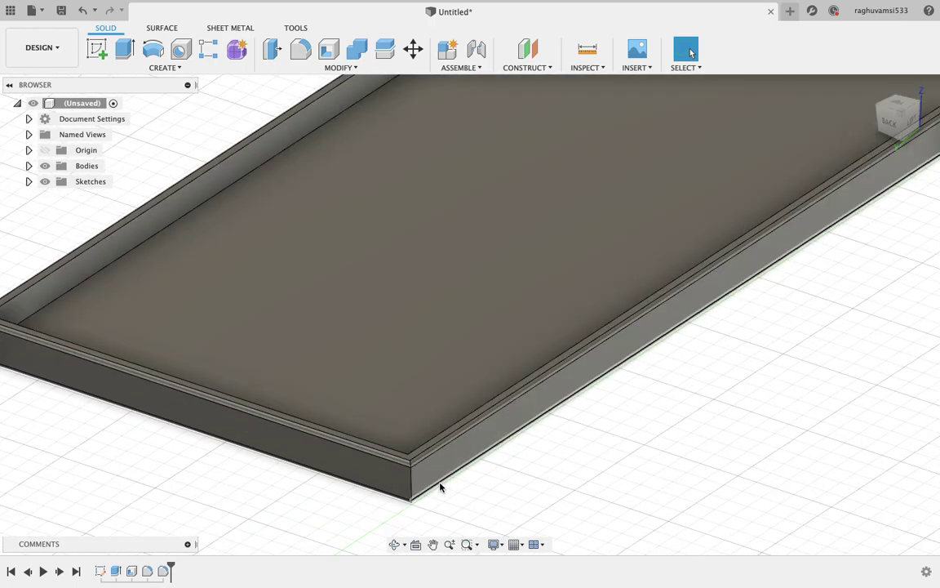
left_click(301, 49)
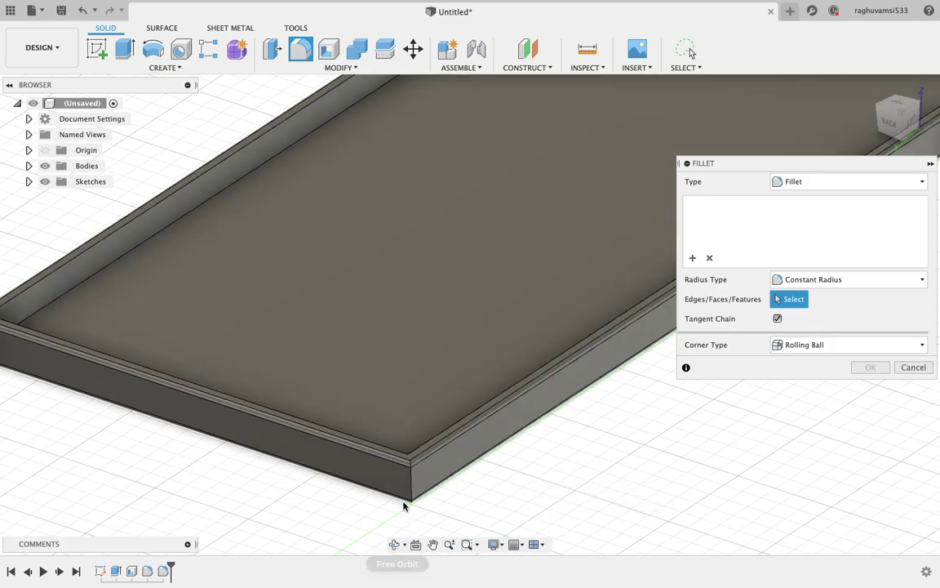
key("Escape")
left_click(394, 546)
left_click_drag(458, 495, 440, 470)
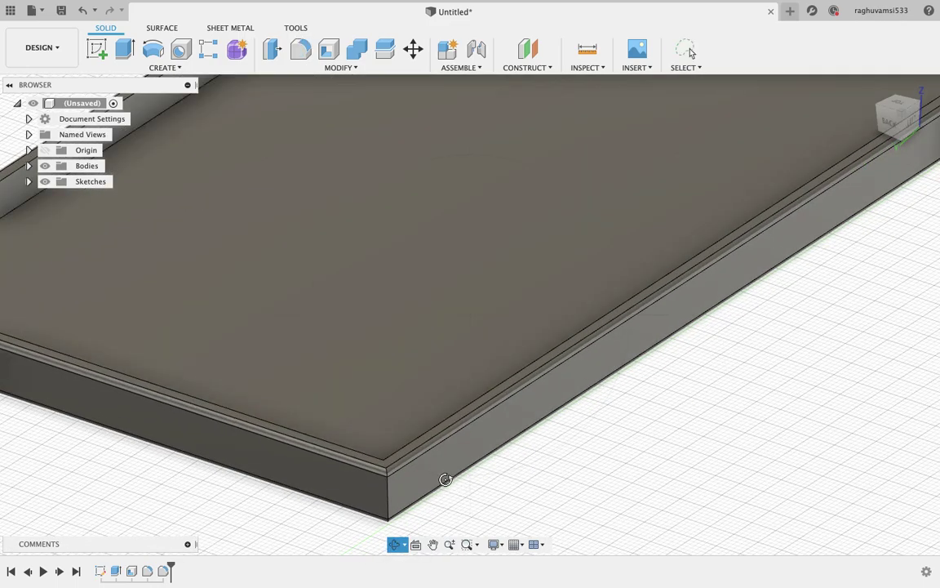
key("Escape")
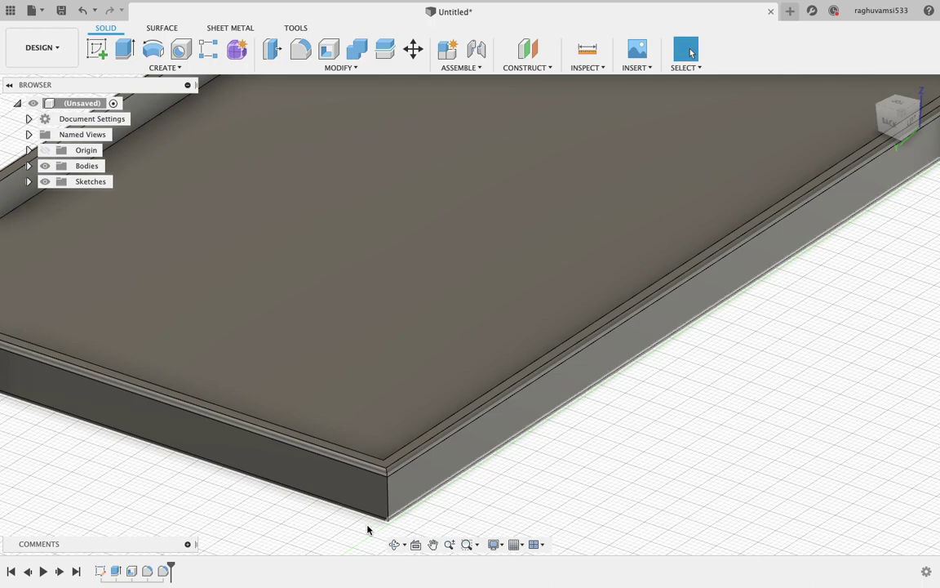
scroll(271, 551, "up", 3)
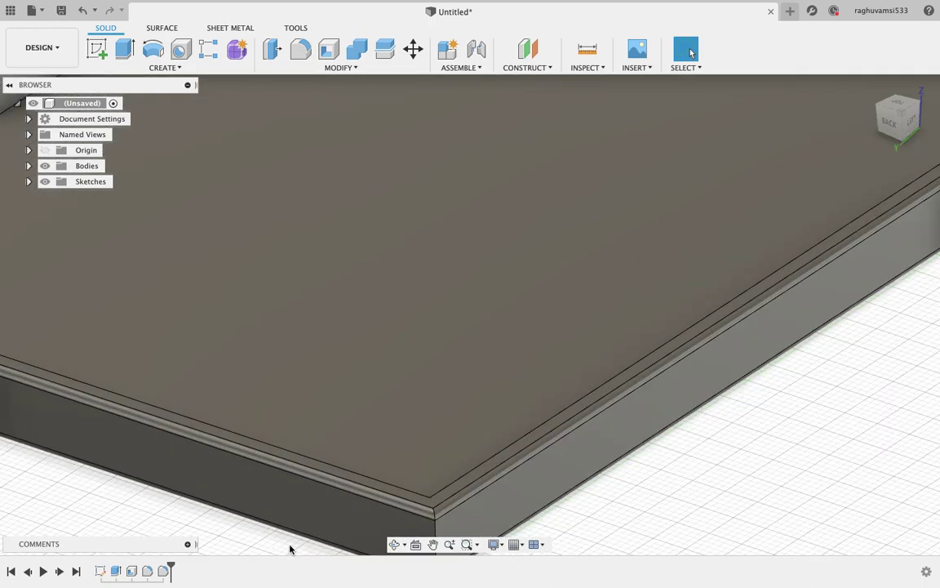
scroll(512, 507, "down", 2)
scroll(511, 507, "down", 4)
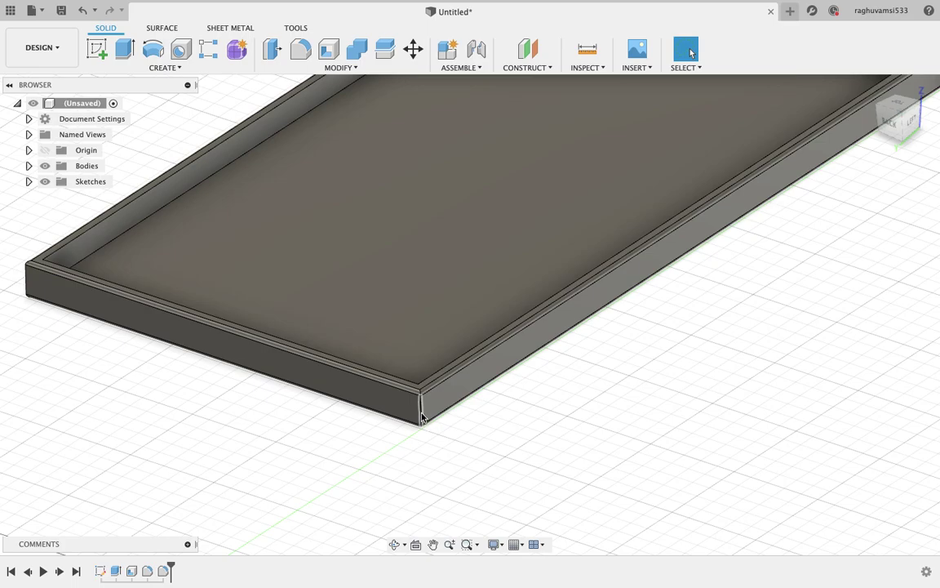
Fillet the tray's vertical outer corner edge and the adjoining long inner rim edge with a 0.5 mm constant radius.
left_click(422, 417)
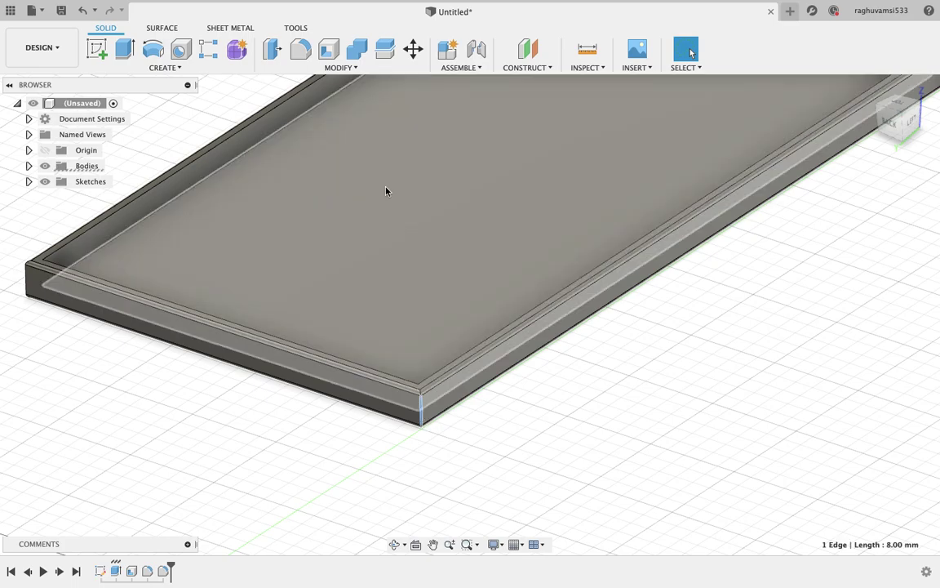
left_click(300, 46)
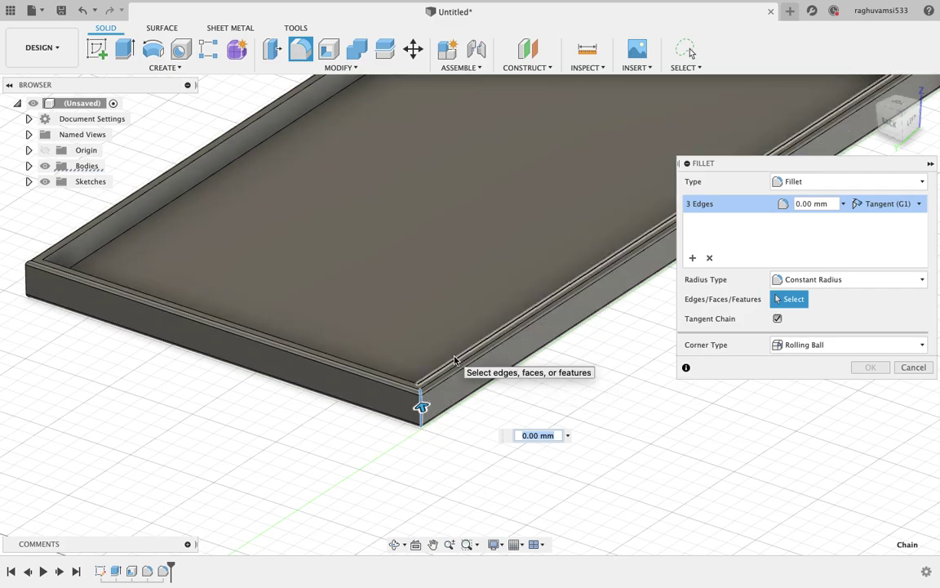
left_click(455, 360)
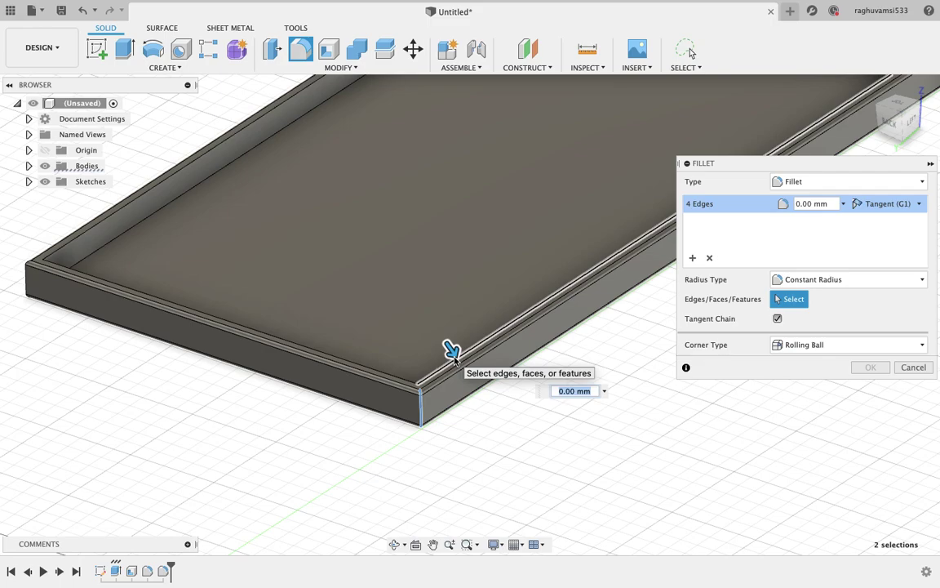
type("0.5")
key("Return")
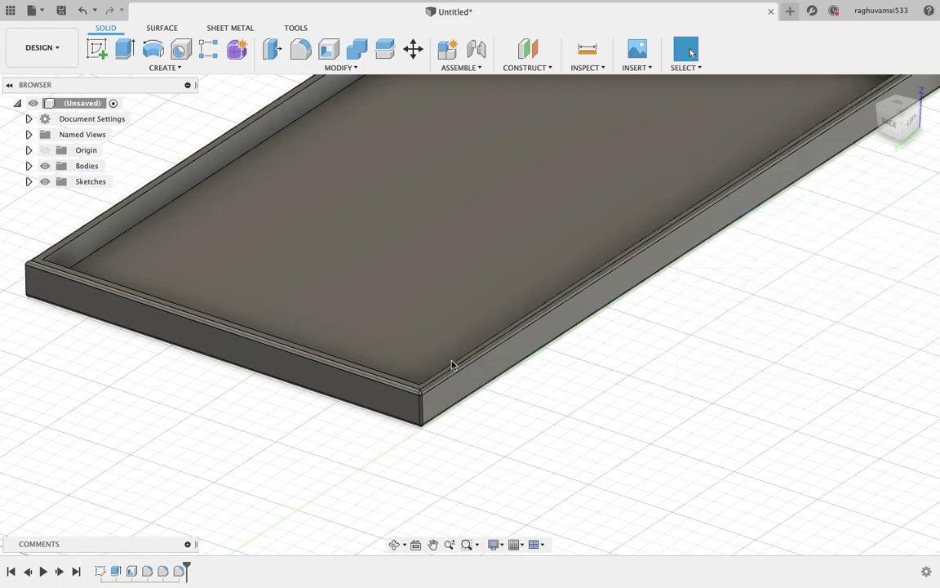
scroll(433, 407, "right", 5)
scroll(434, 406, "up", 5)
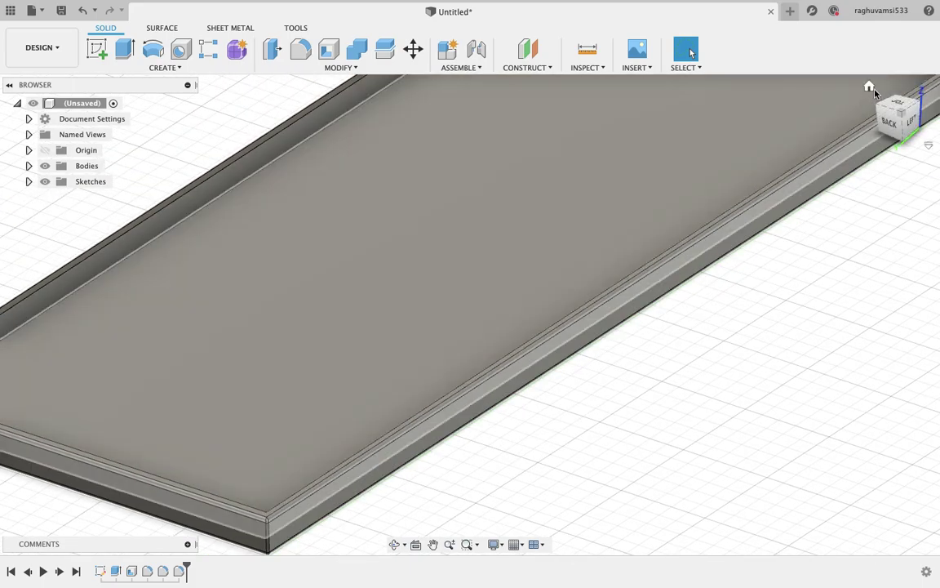
Cut a simple hole 30 mm in diameter and 30 mm deep, with a 118° drill point, in the tray floor near its rear positive-X corner.
left_click(871, 88)
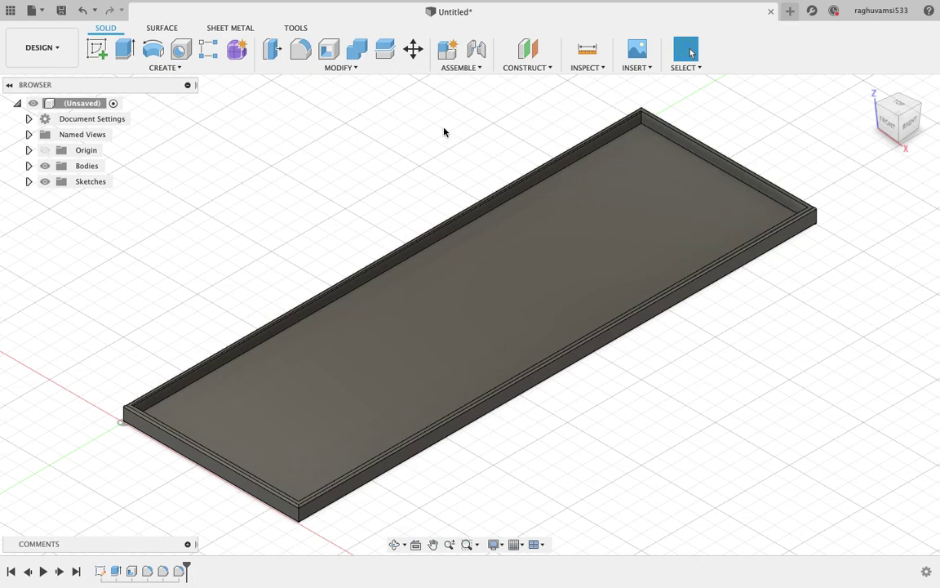
left_click(403, 545)
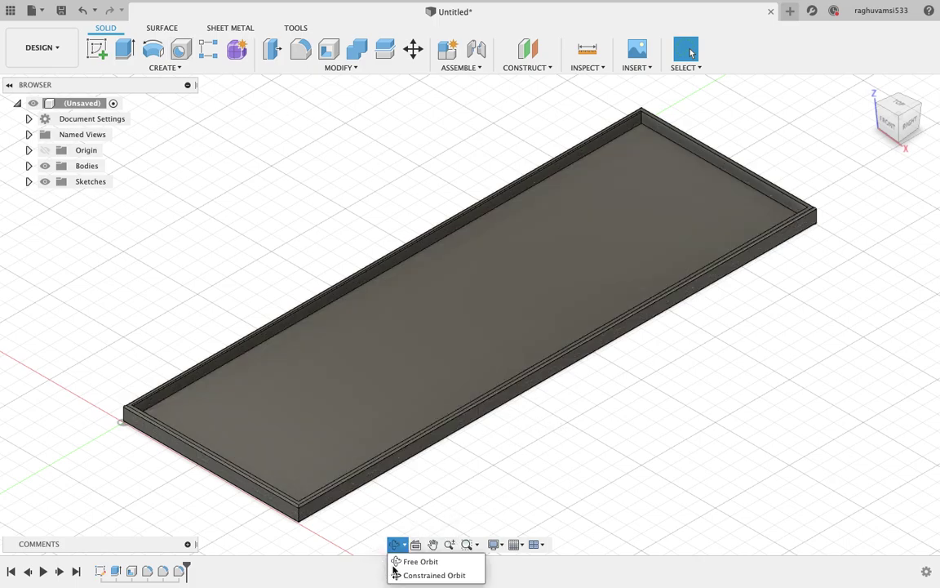
left_click(418, 562)
left_click_drag(418, 343, 480, 338)
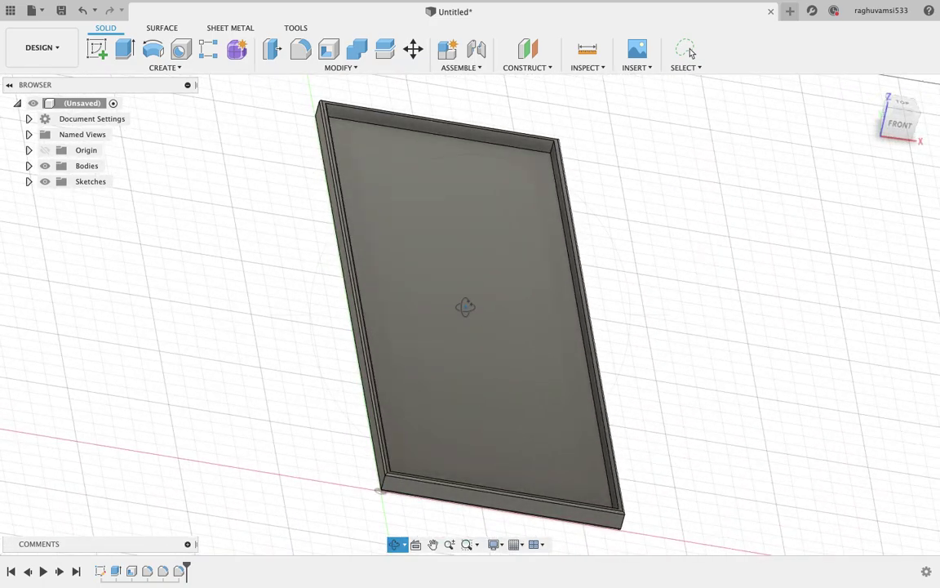
key("Escape")
scroll(511, 273, "up", 5)
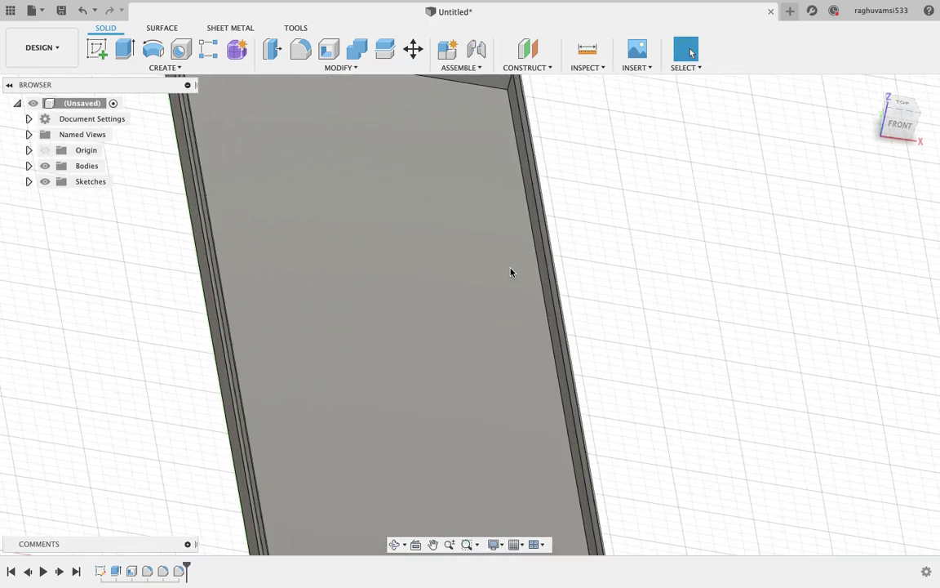
scroll(511, 272, "down", 3)
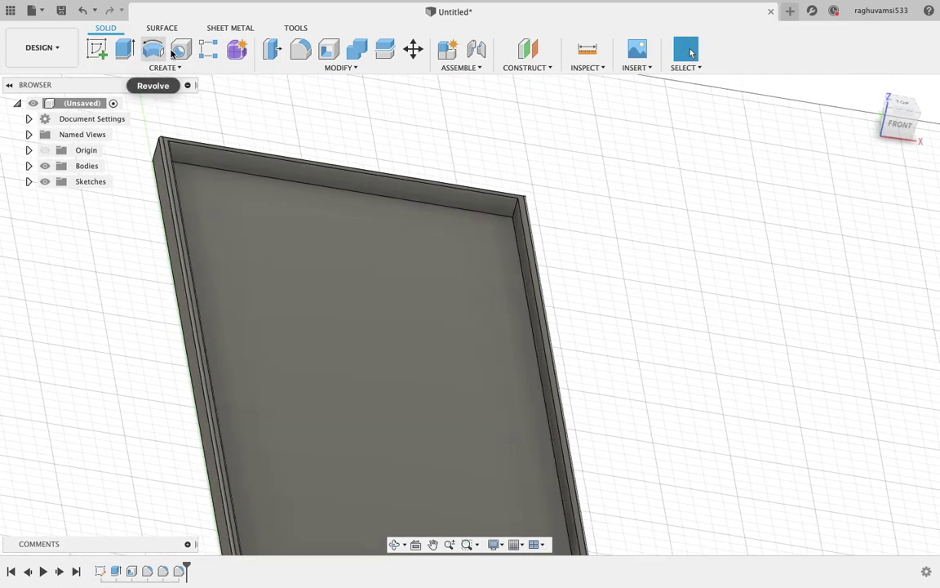
left_click(179, 52)
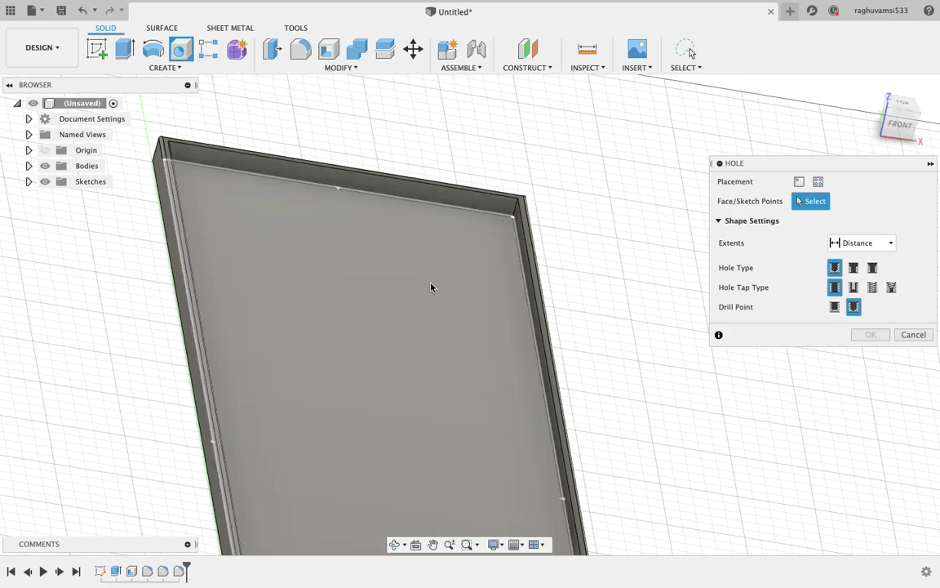
left_click(437, 266)
left_click_drag(437, 266, 465, 239)
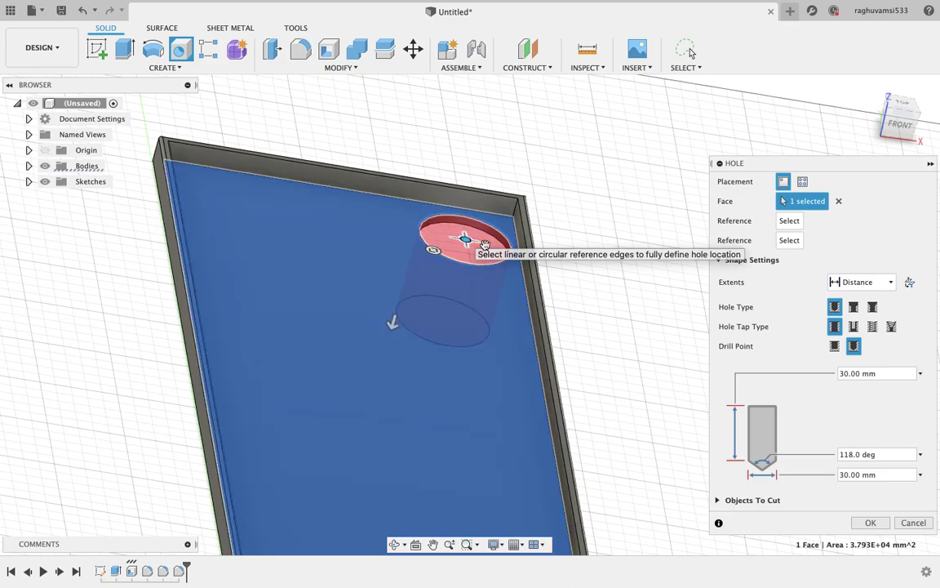
left_click(871, 523)
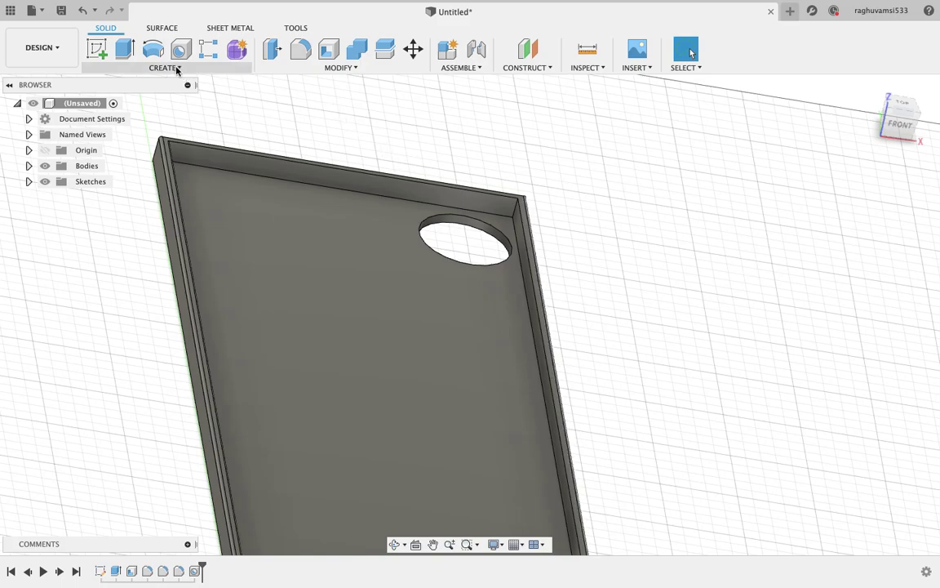
Start a new sketch on the flat underside face of the tray.
left_click(97, 48)
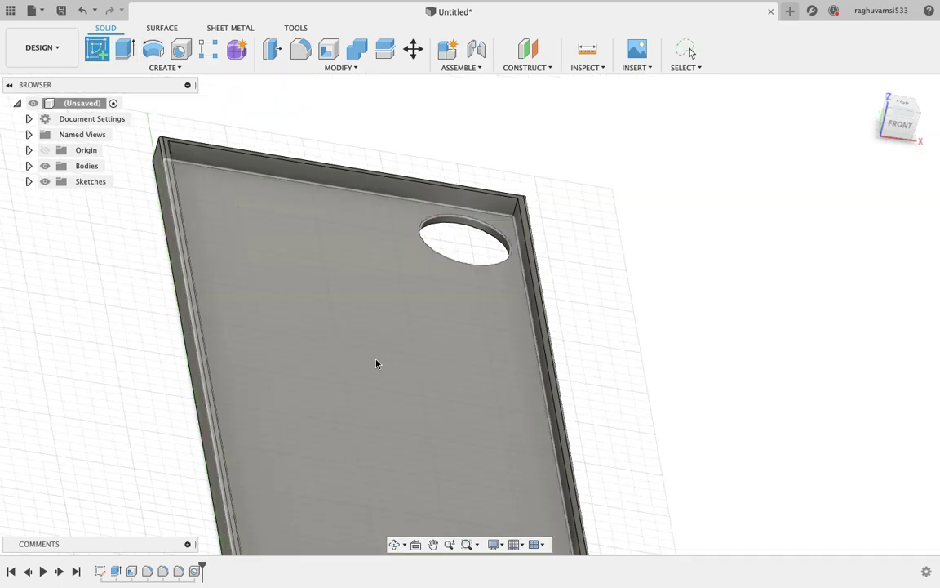
left_click(395, 545)
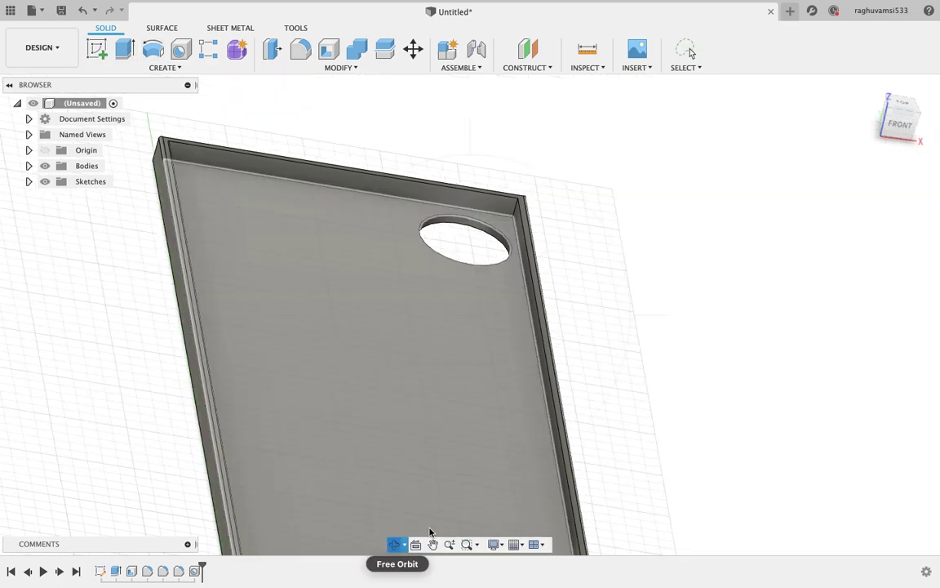
mouse_move(695, 403)
left_mouse_down()
mouse_move(668, 385)
mouse_move(656, 356)
mouse_move(720, 187)
mouse_move(715, 176)
mouse_move(676, 175)
left_mouse_up()
key("Escape")
left_click(573, 252)
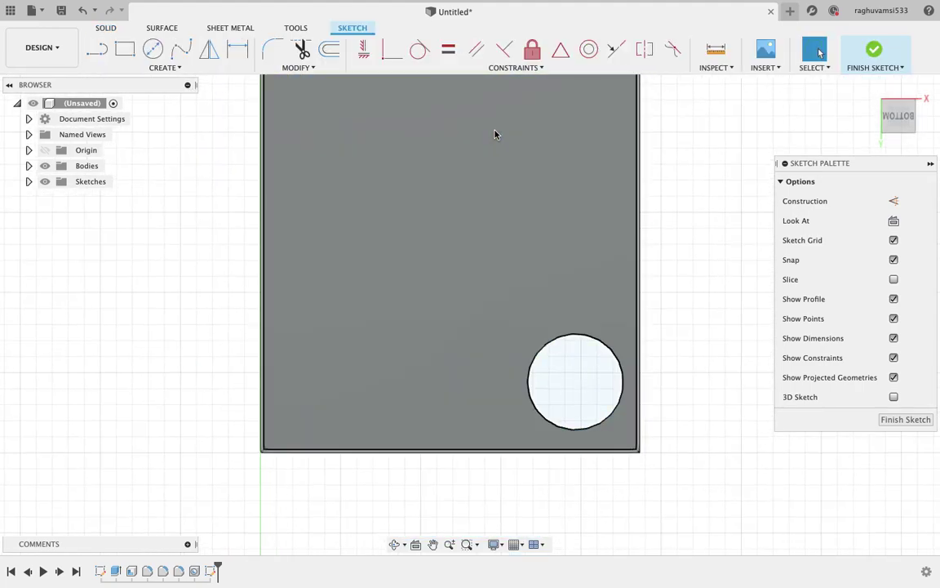
Draw an ellipse about 30 mm by 27 mm on the tray's underside, near mid-width and away from the round hole, and finish the sketch.
left_click(162, 69)
left_click(106, 152)
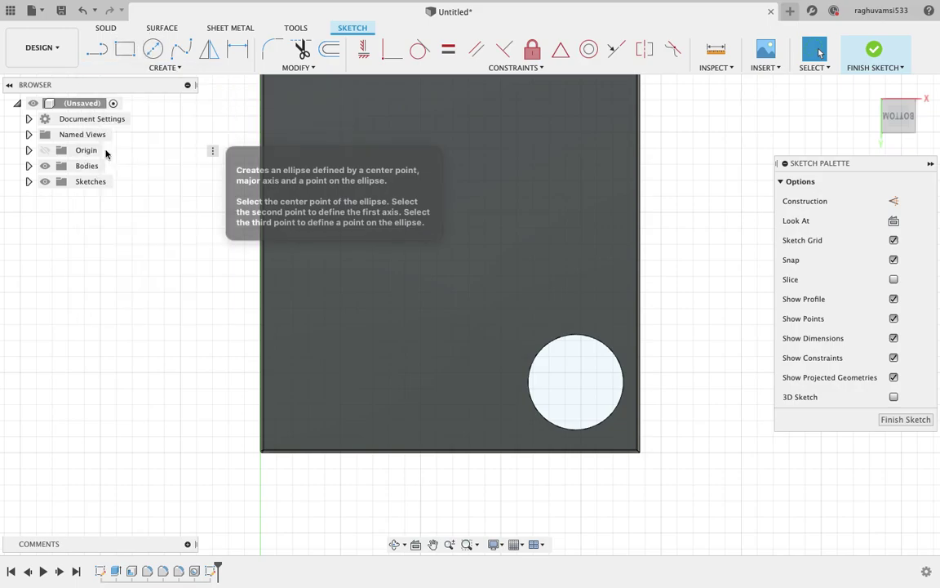
left_click(439, 135)
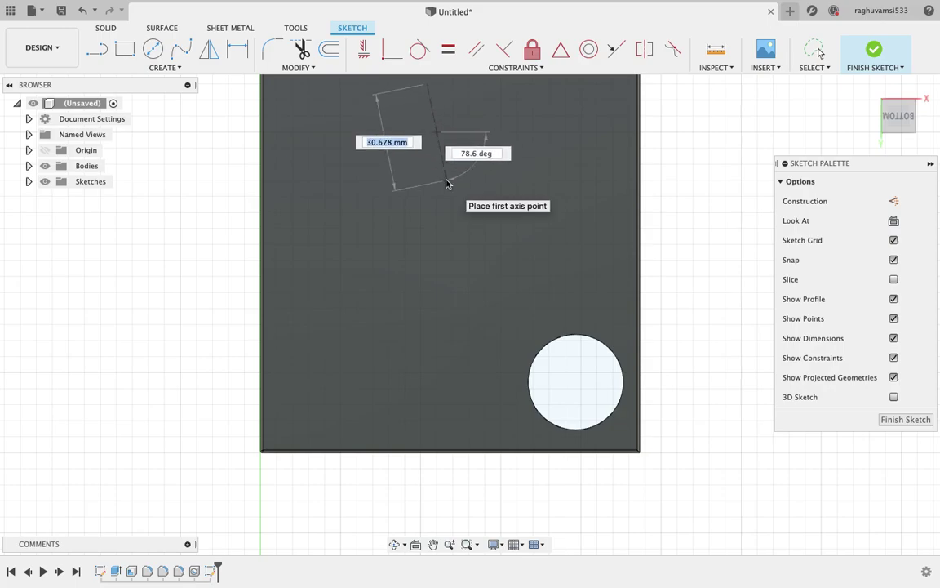
left_click(437, 180)
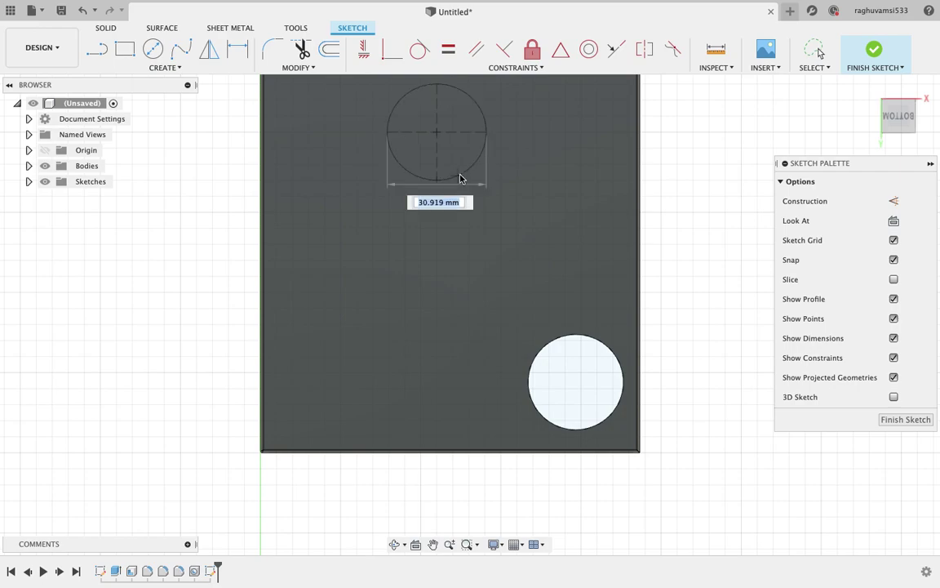
left_click(457, 180)
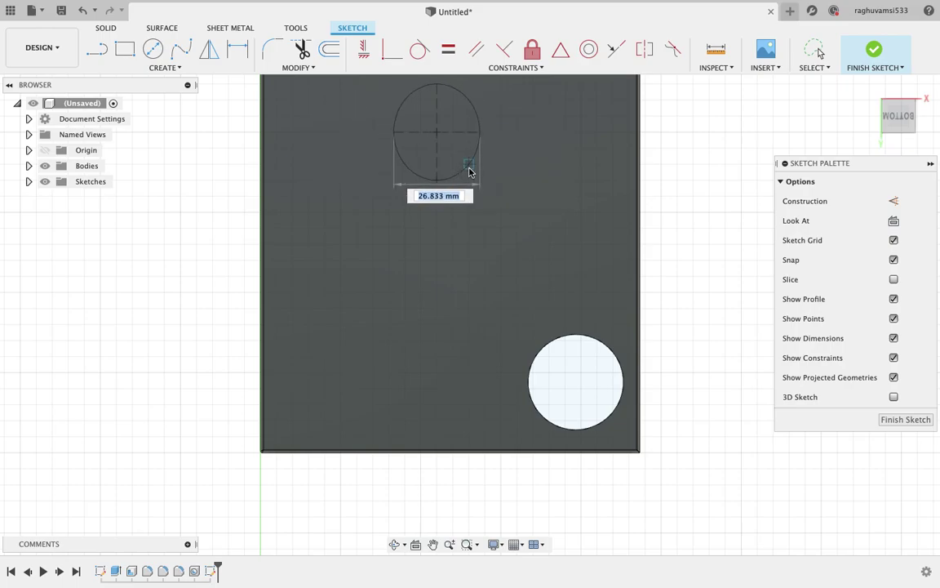
left_click(470, 175)
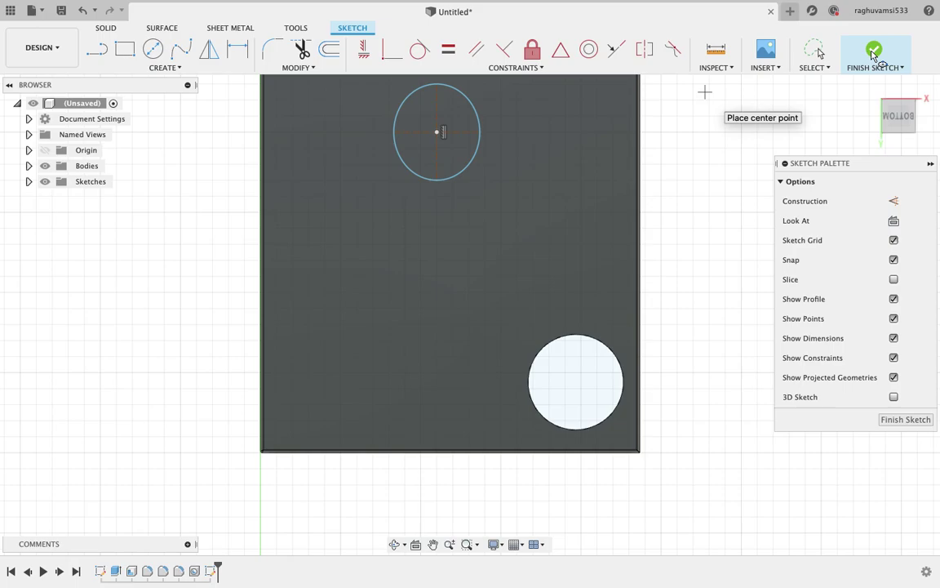
mouse_move(588, 143)
middle_mouse_down("shift")
mouse_move(521, 183)
mouse_move(538, 233)
middle_mouse_up("shift")
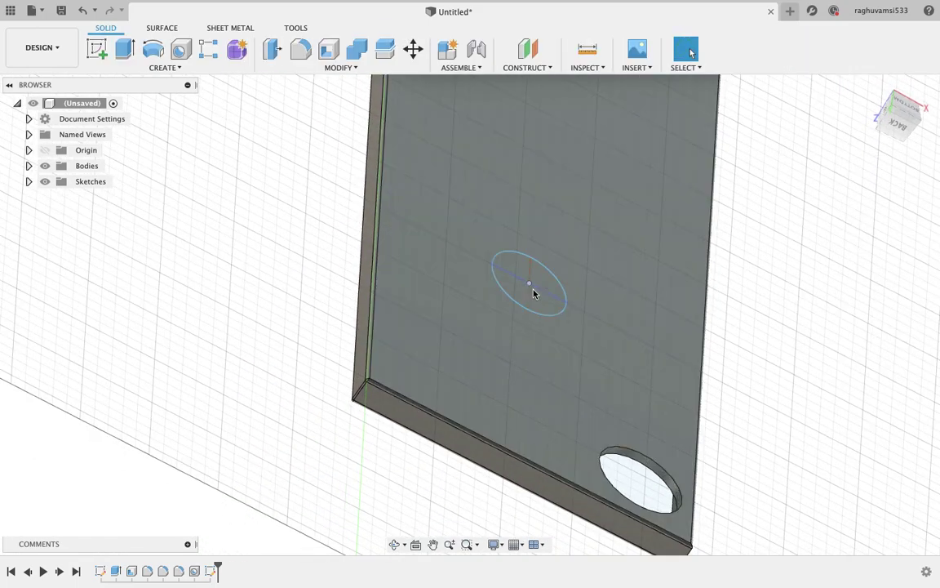
Extrude the ellipse profile as a cut through the tray floor with a distance of -20 mm.
left_click(534, 293)
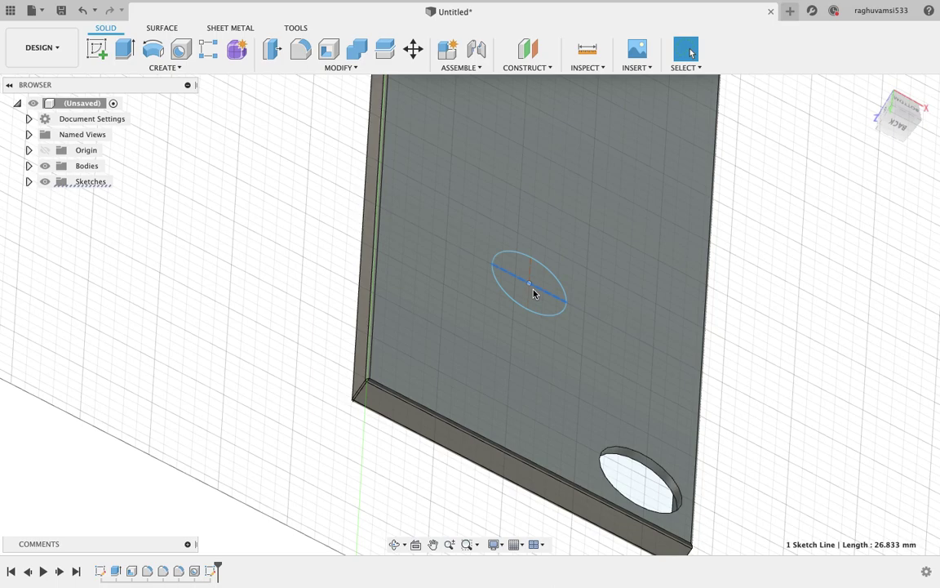
left_click(127, 49)
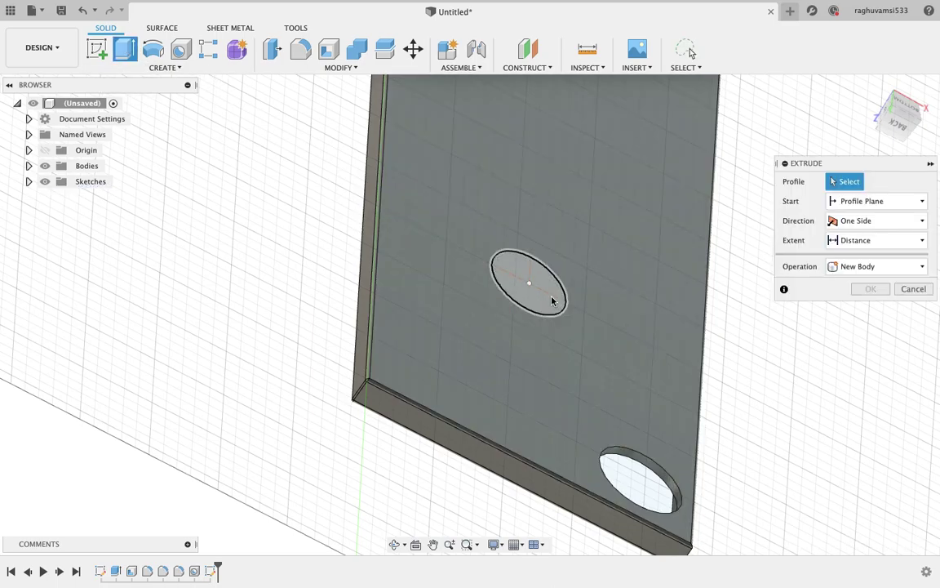
left_click(552, 300)
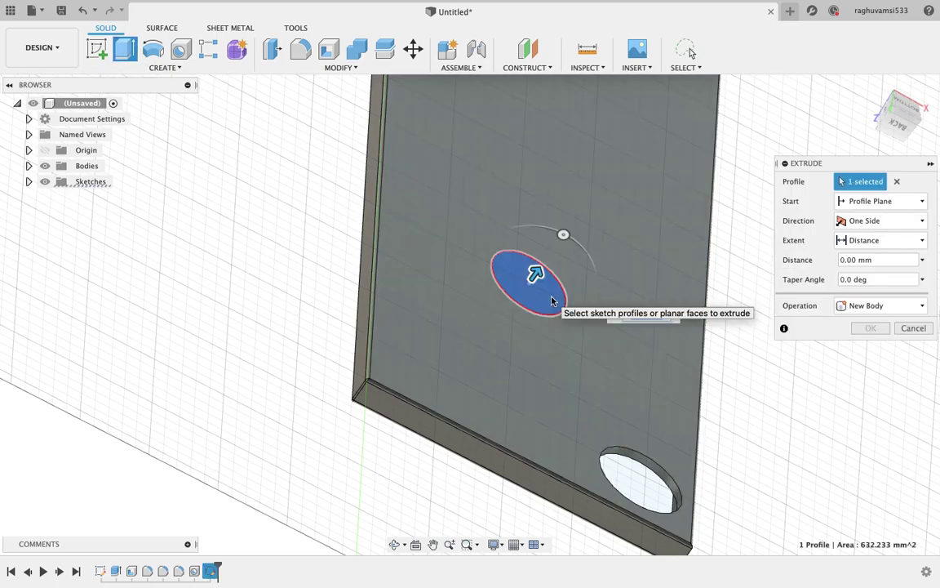
left_click(859, 307)
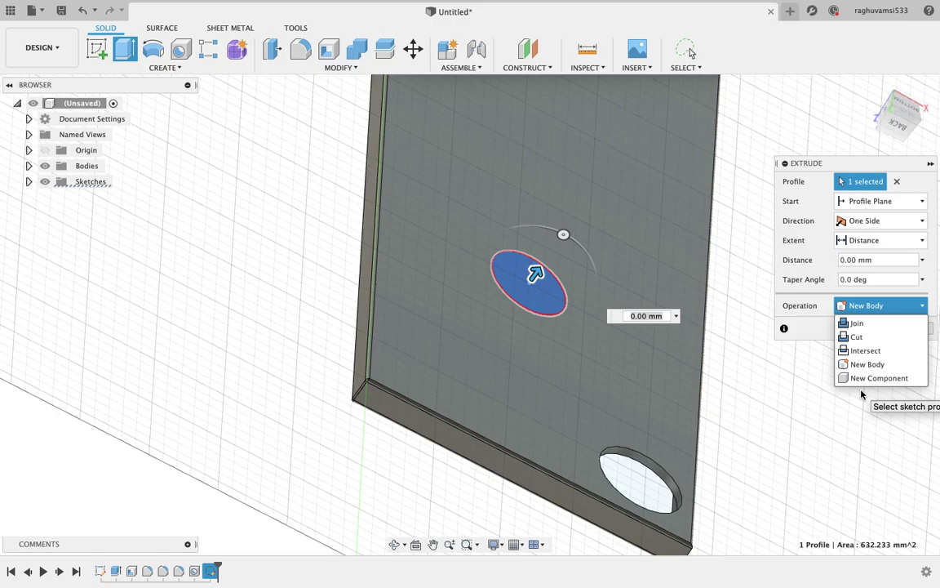
left_click(855, 337)
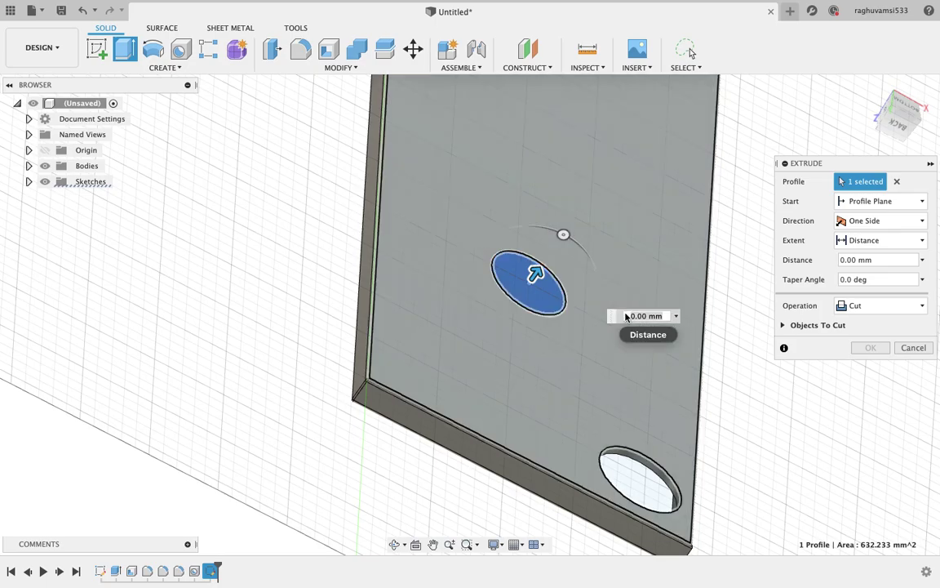
left_click(650, 315)
type("-20")
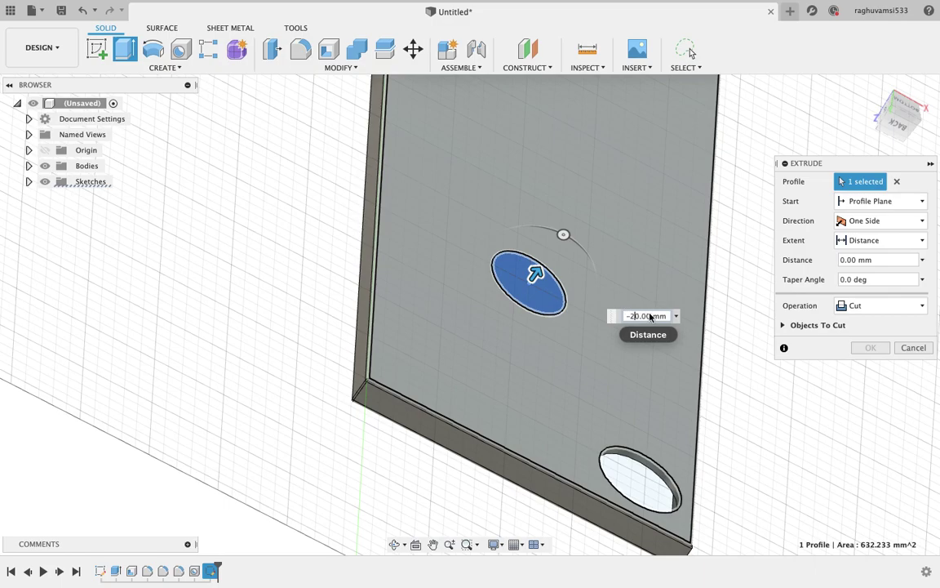
key("Return")
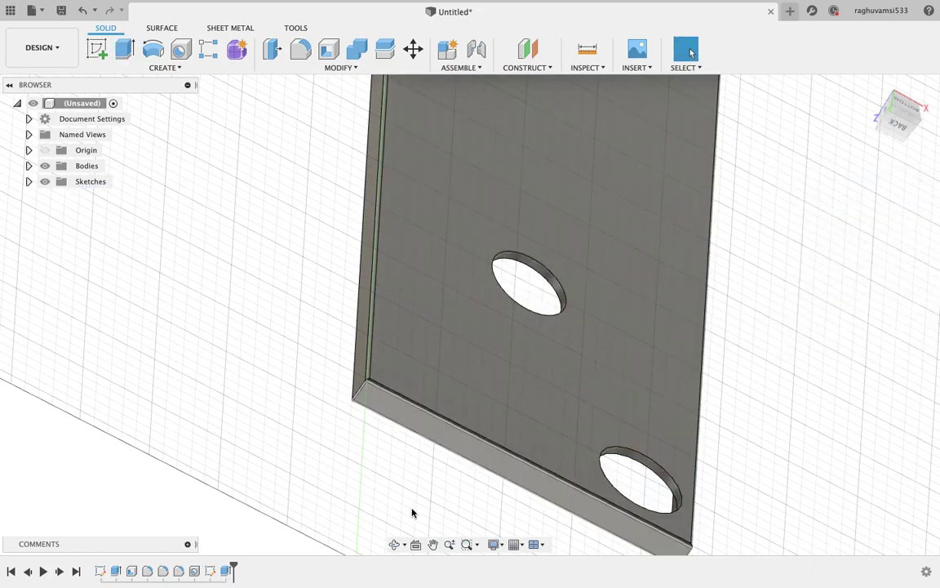
Inspect the round hole and the elliptical opening from inside the tray, in the home view and from the underside.
left_click(393, 545)
left_click_drag(760, 357, 762, 213)
scroll(763, 212, "up", 5)
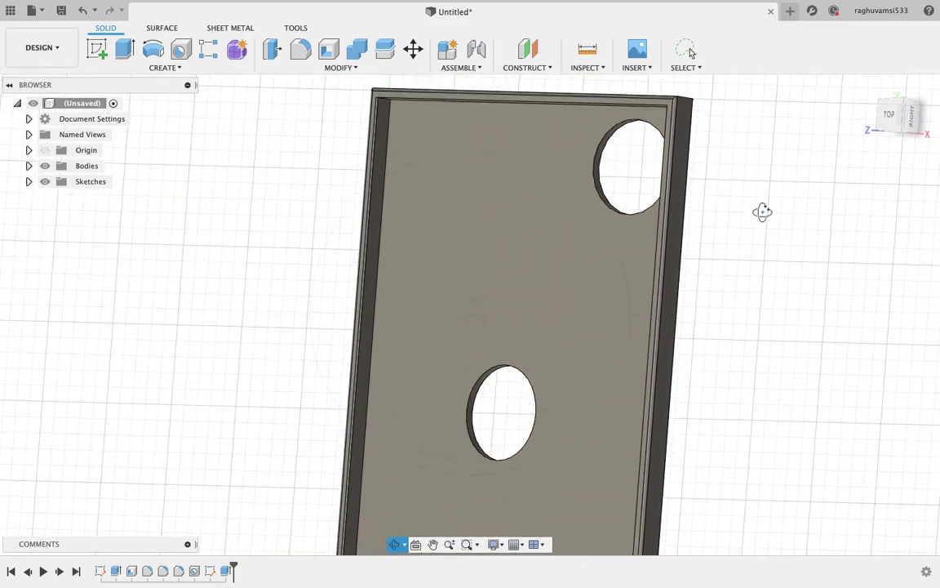
key("Escape")
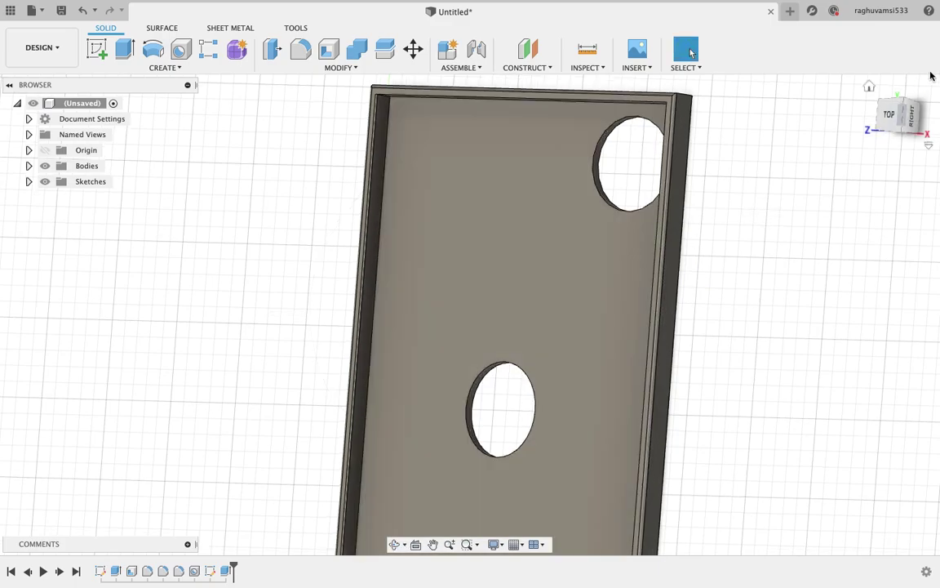
left_click(870, 87)
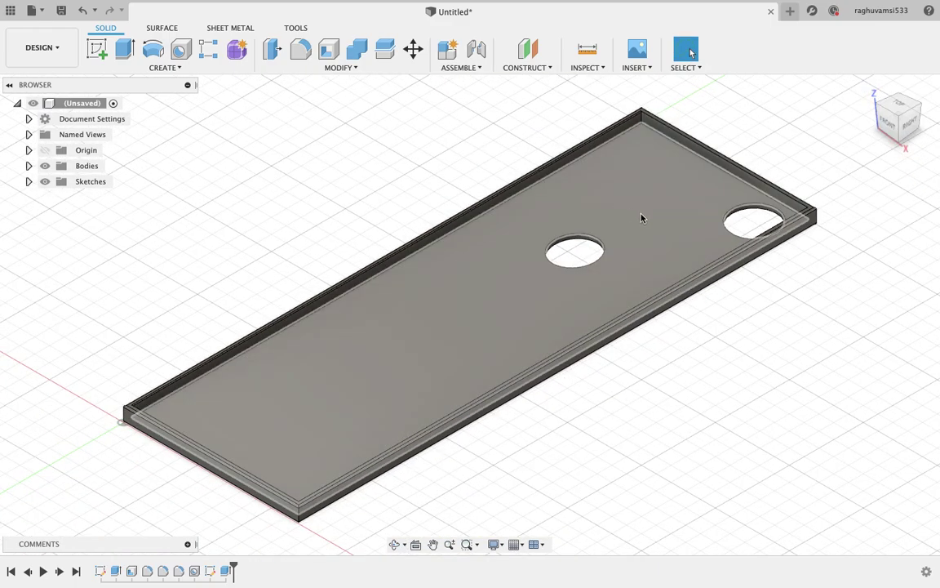
left_click(394, 543)
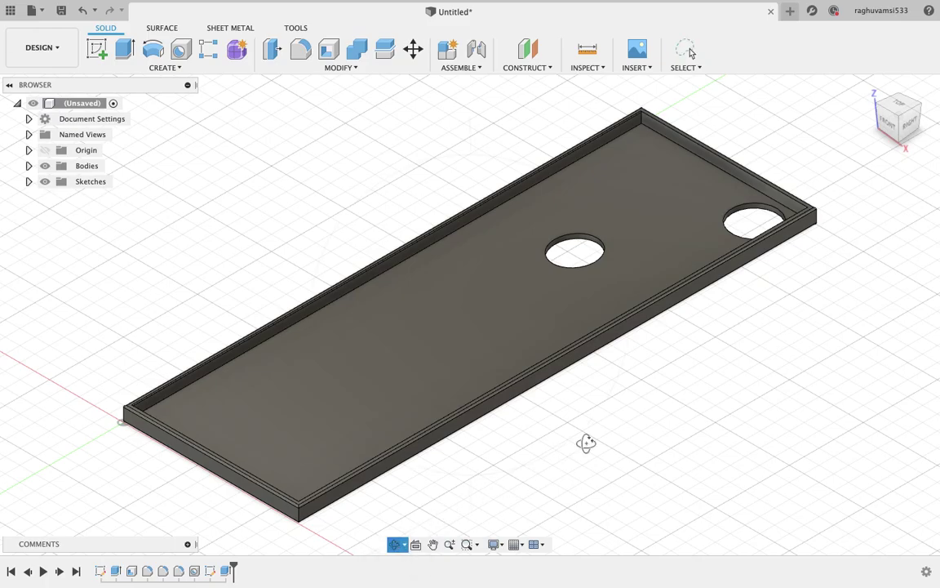
left_click_drag(586, 443, 779, 338)
key("Escape")
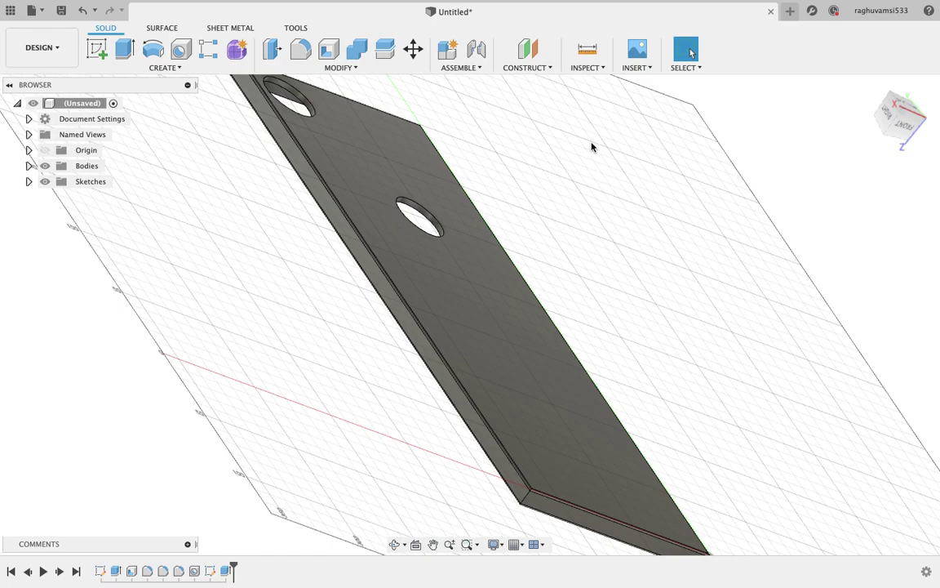
Insert WhatsApp Image 2020-04-24 at 8.10.11 AM.jpeg from the Desktop as a canvas on the tray's flat underside at its default position.
left_click(641, 71)
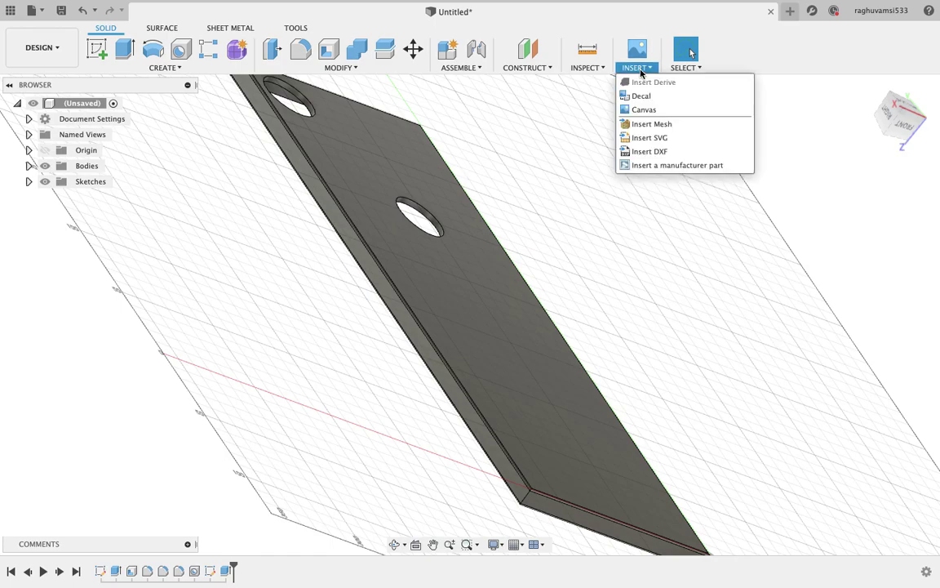
left_click(646, 111)
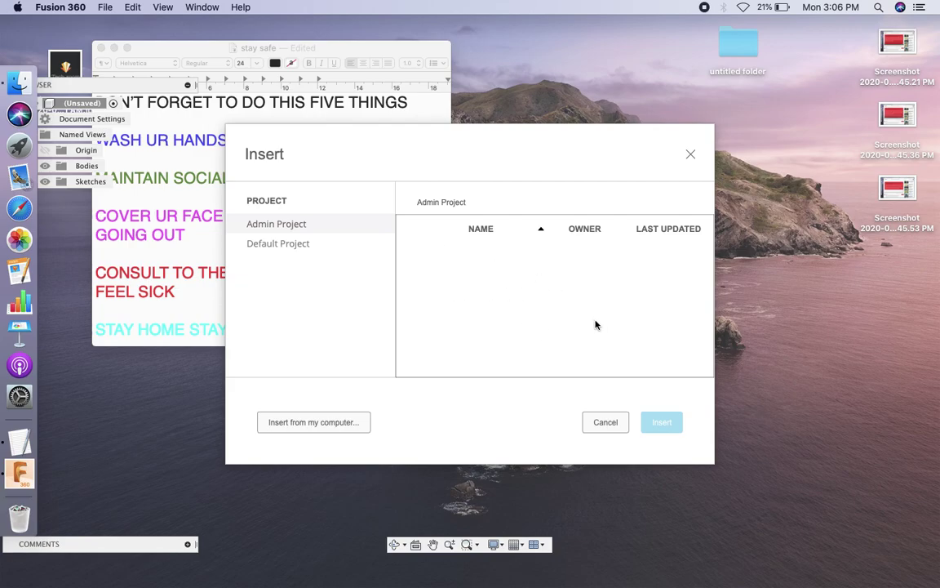
left_click(294, 422)
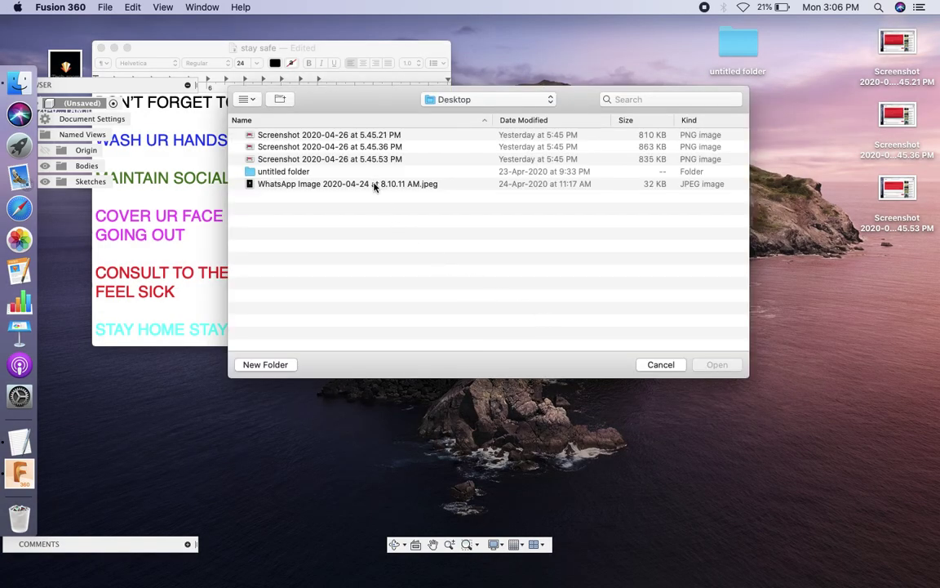
left_click(375, 185)
left_click(717, 364)
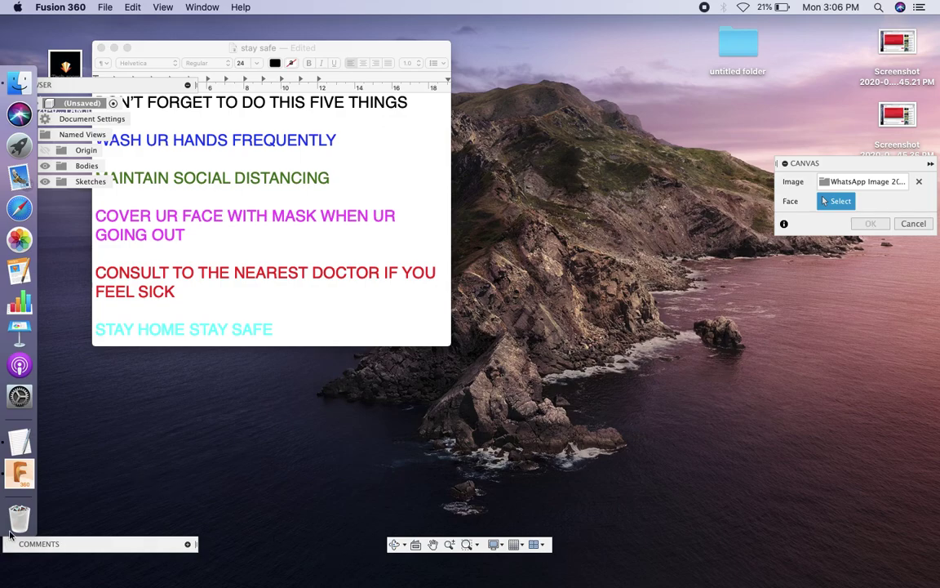
left_click(15, 487)
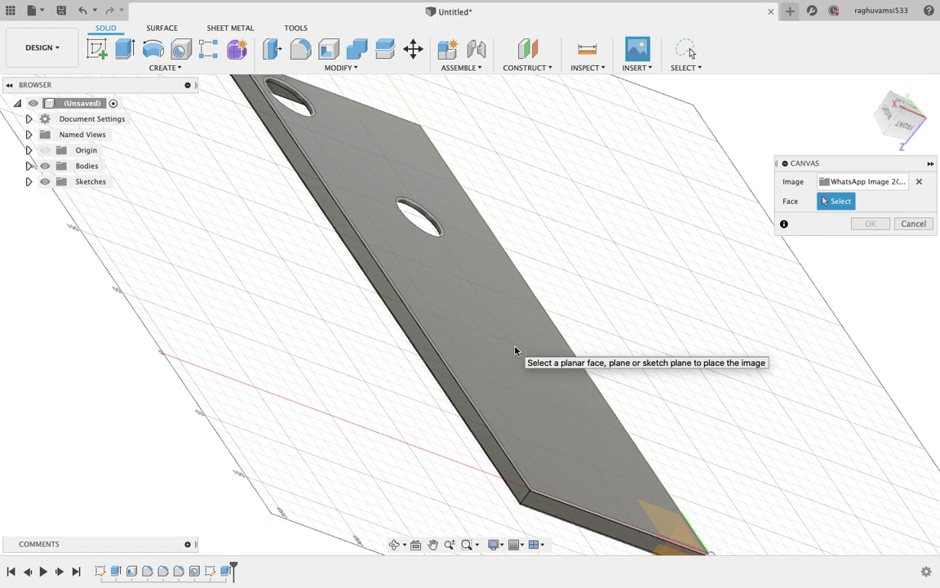
left_click(515, 351)
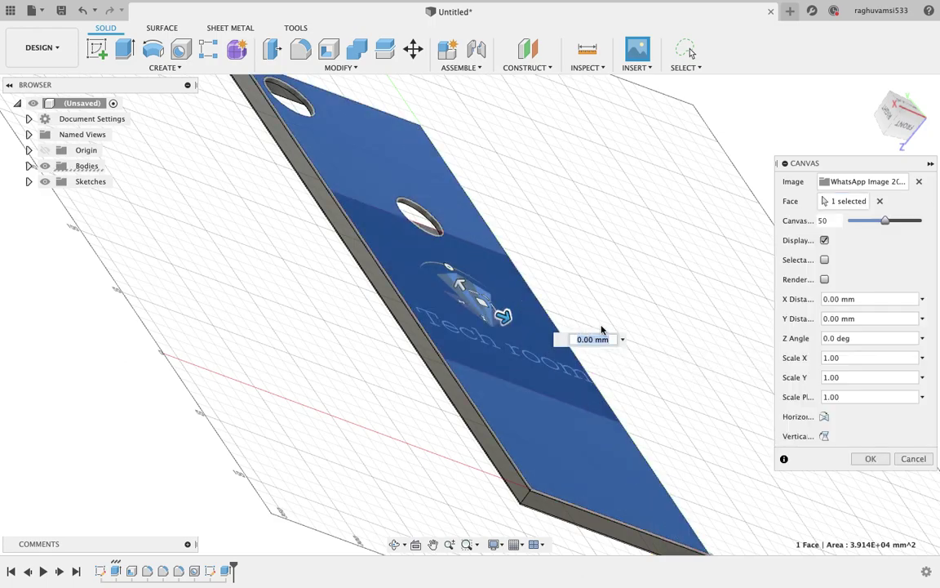
key("Return")
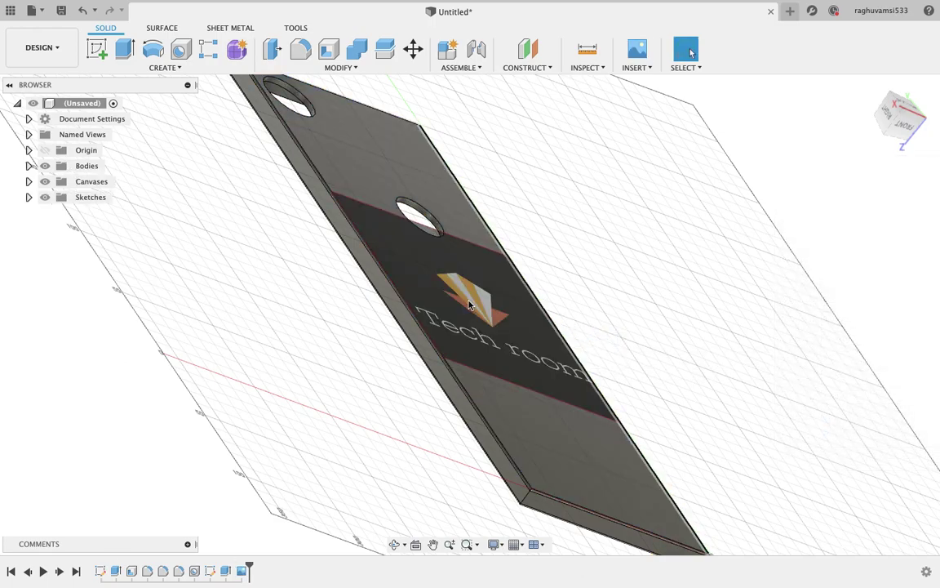
Undo the canvas insertion on the tray's underside.
scroll(471, 314, "right", 5)
scroll(471, 314, "up", 3)
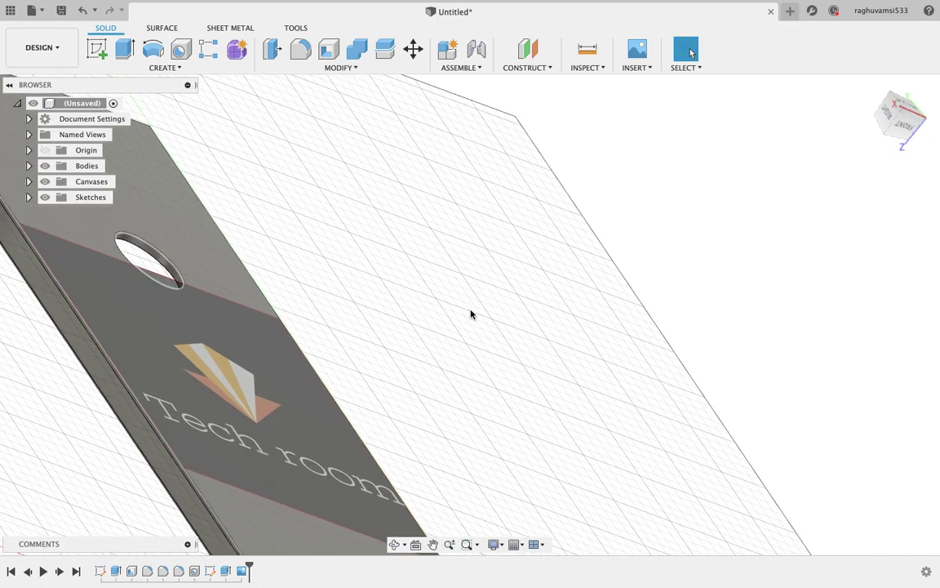
key("super+z")
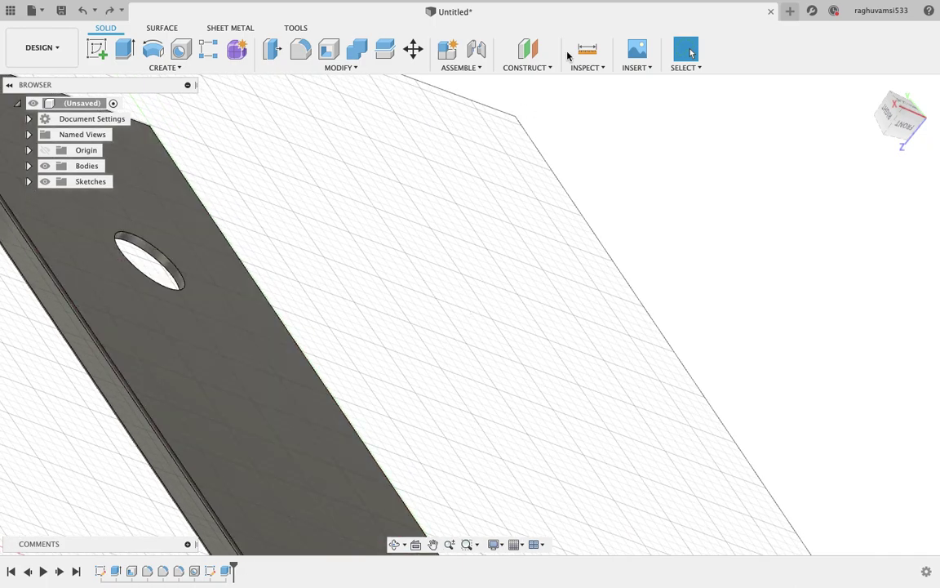
Insert WhatsApp Image 2020-04-24 at 8.10.11 AM.jpeg as a canvas on the tray's underside, moved about -1.85 mm in X and -19.93 mm in Y.
left_click(636, 65)
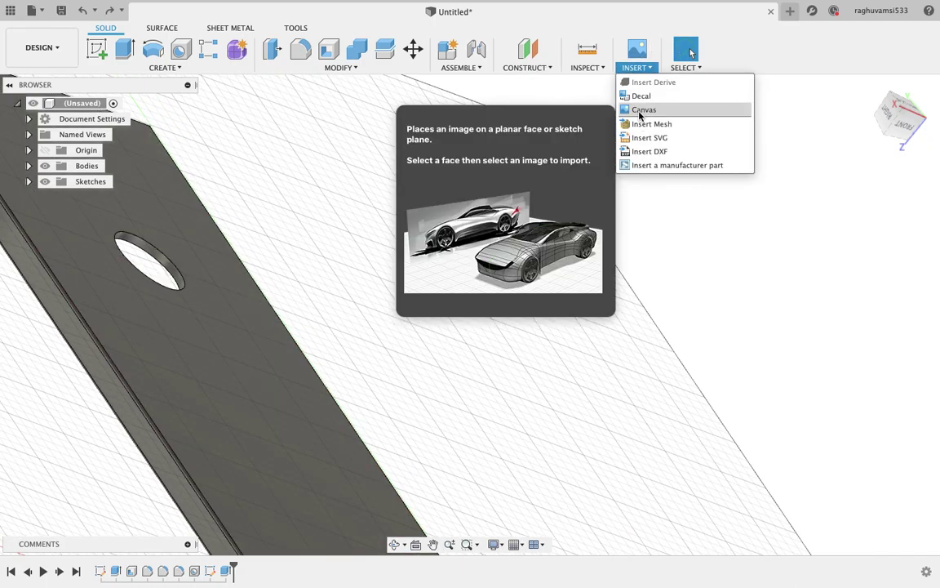
left_click(644, 110)
left_click(298, 423)
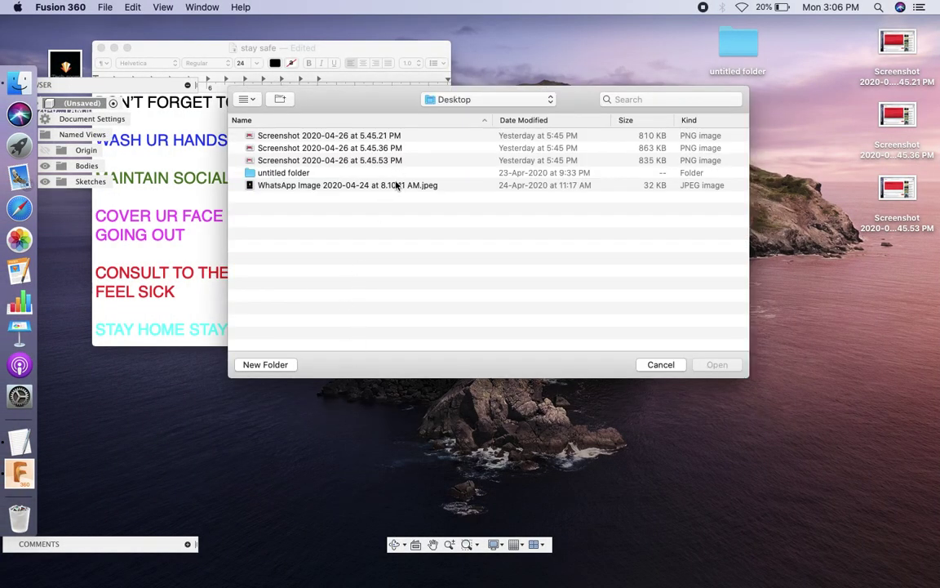
left_click(399, 185)
left_click(715, 365)
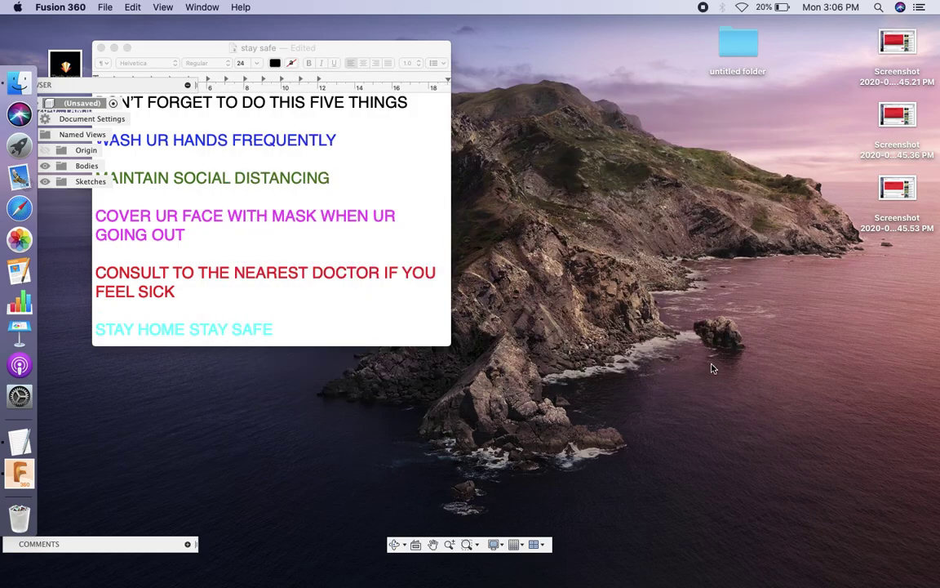
left_click(20, 478)
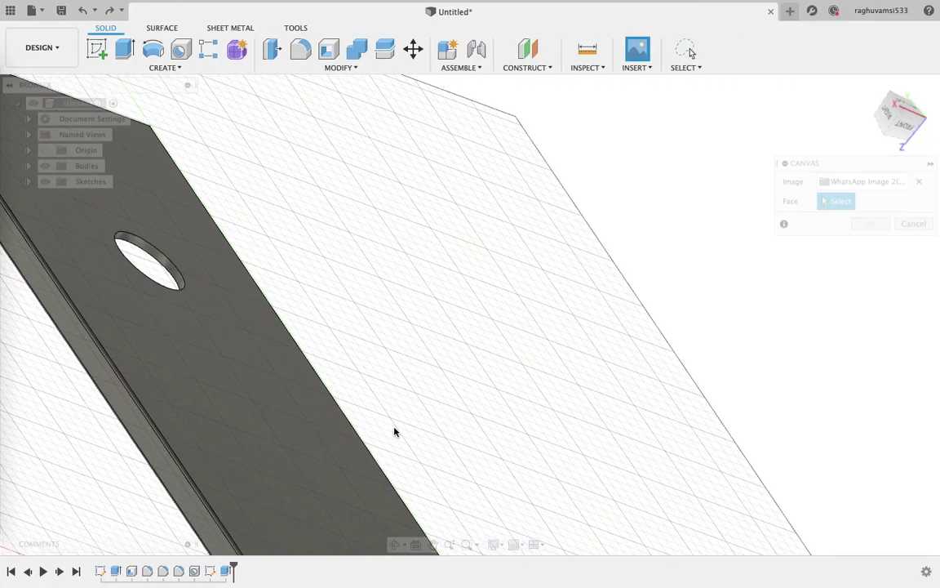
left_click(263, 425)
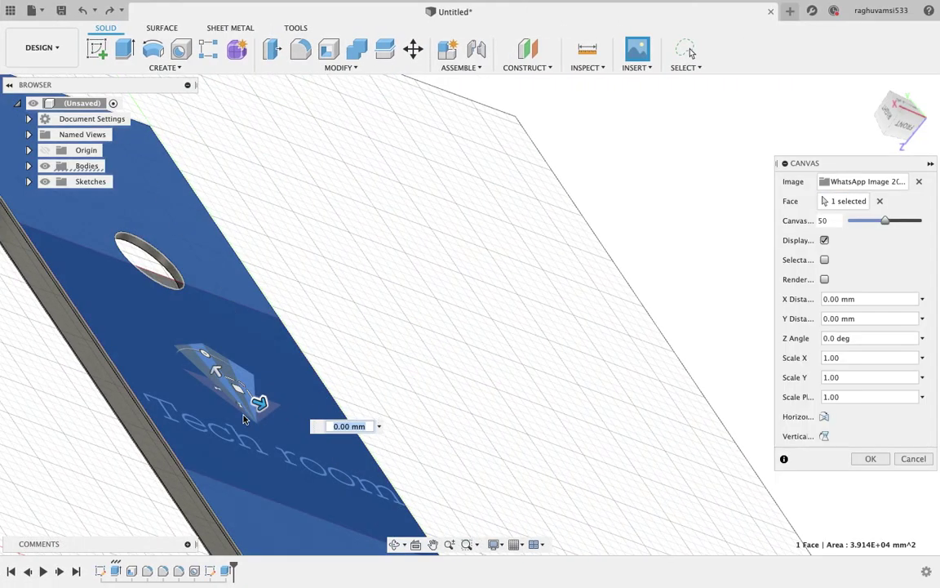
left_click_drag(240, 392, 259, 423)
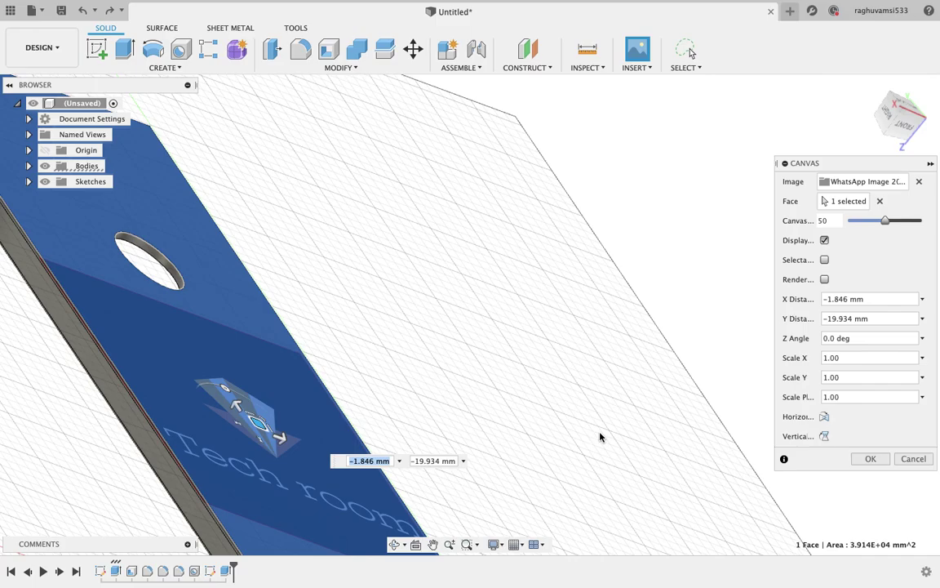
key("Return")
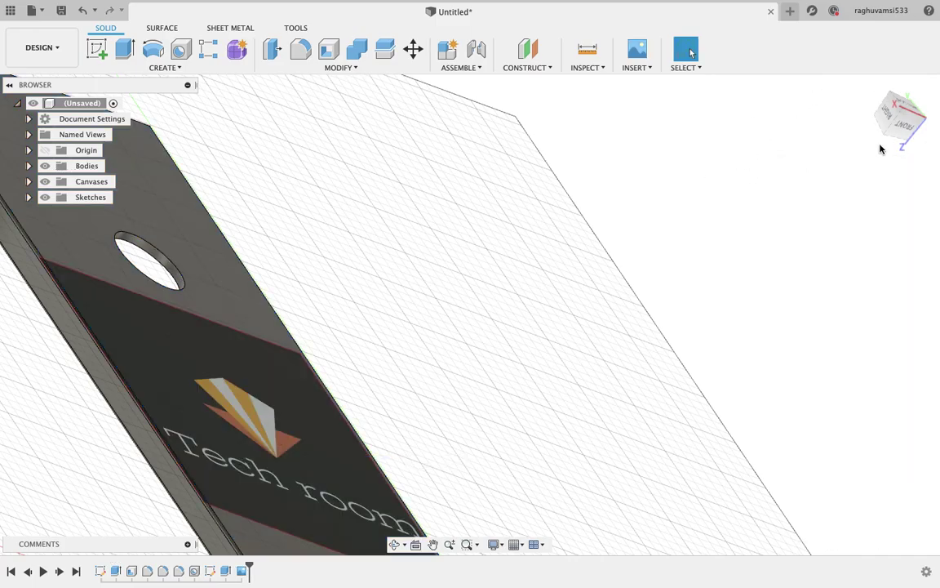
Examine the canvas from above and from the underside, including its placement relative to the two openings.
left_click(869, 85)
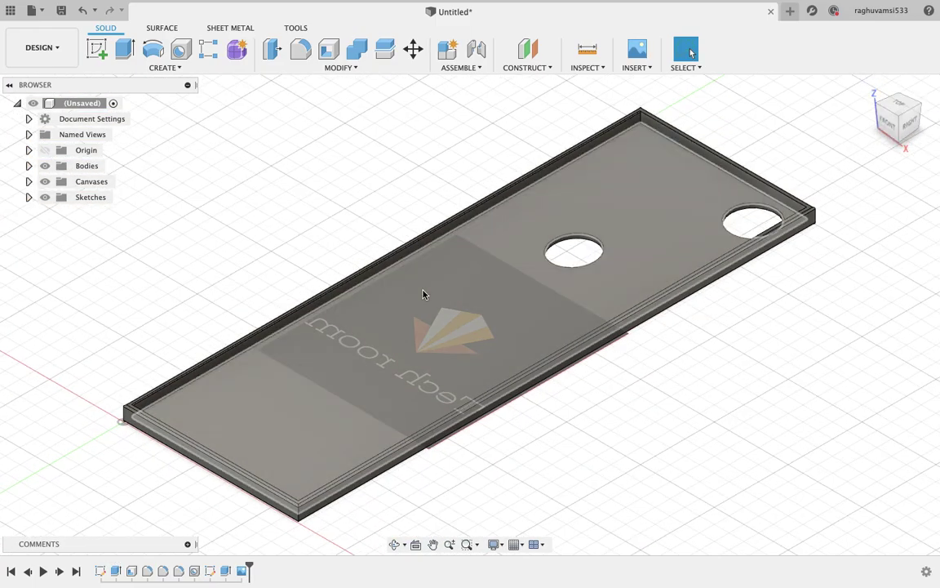
left_click(394, 544)
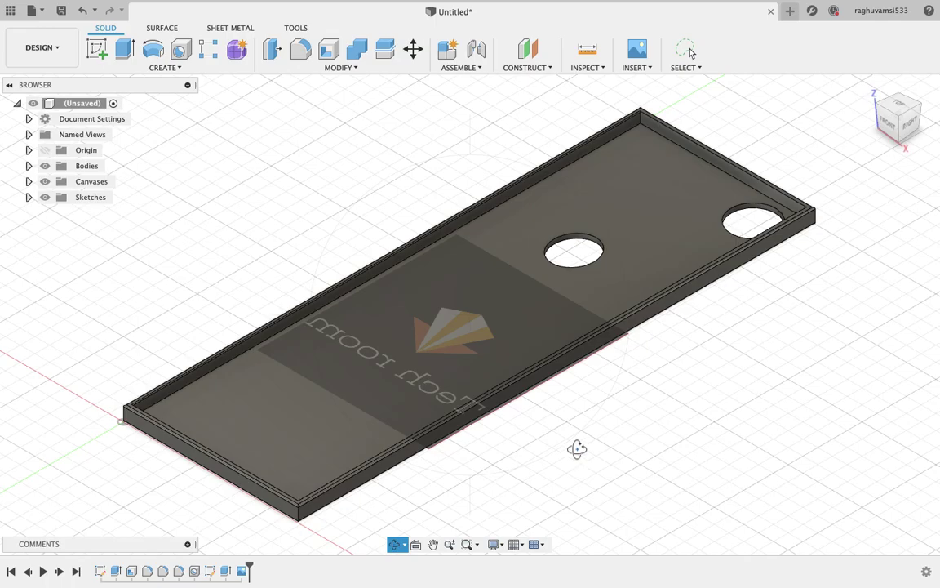
left_click_drag(585, 437, 779, 343)
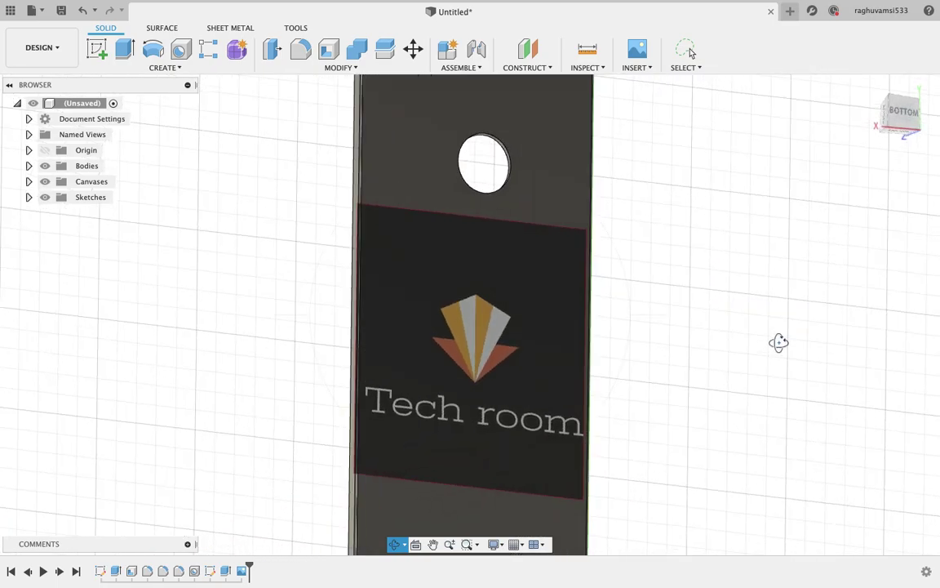
key("Escape")
scroll(779, 344, "up", 5)
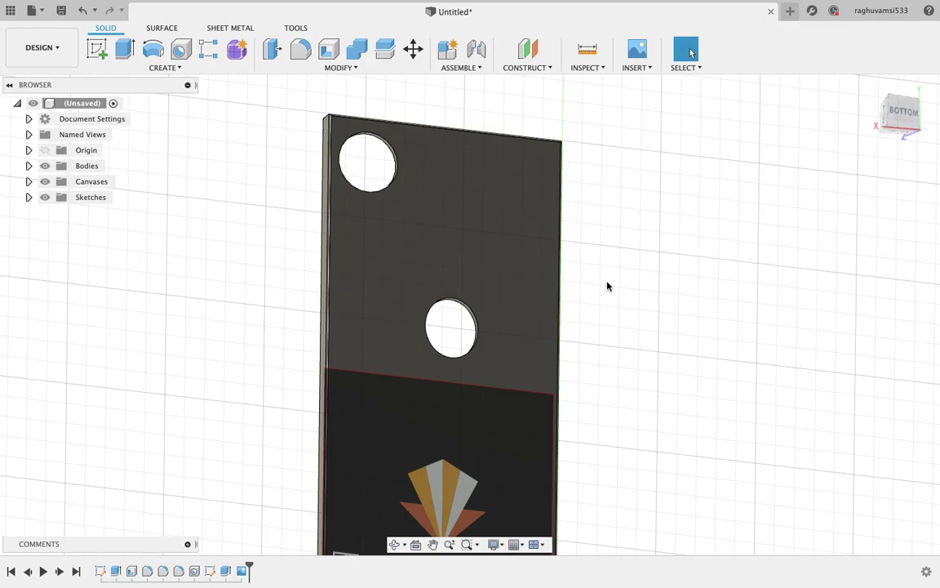
scroll(605, 285, "down", 5)
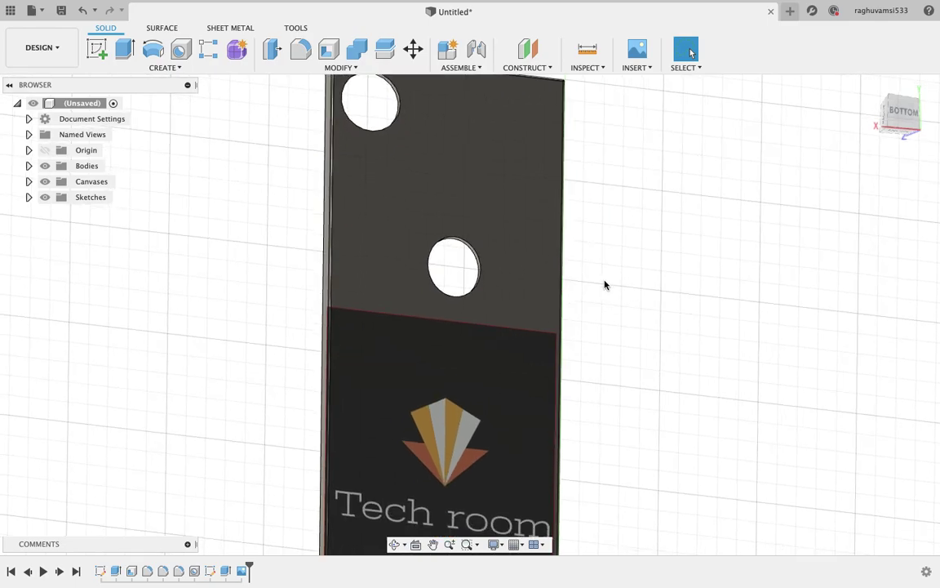
scroll(605, 284, "right", 3)
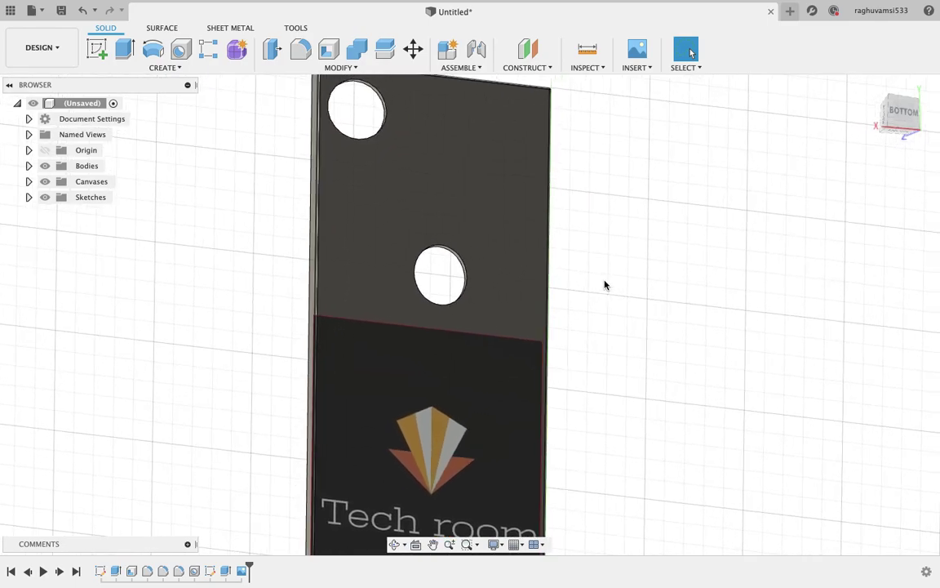
scroll(604, 285, "up", 3)
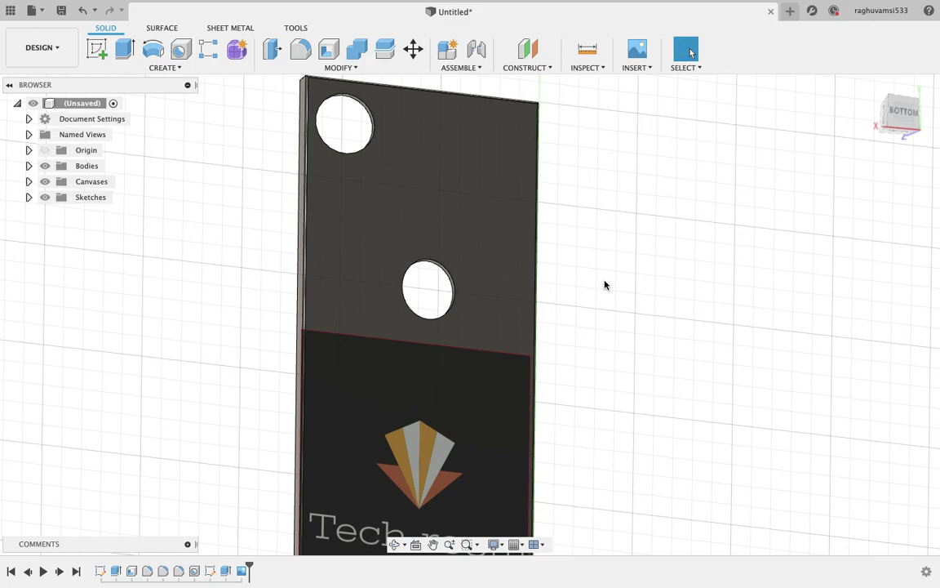
left_click(184, 69)
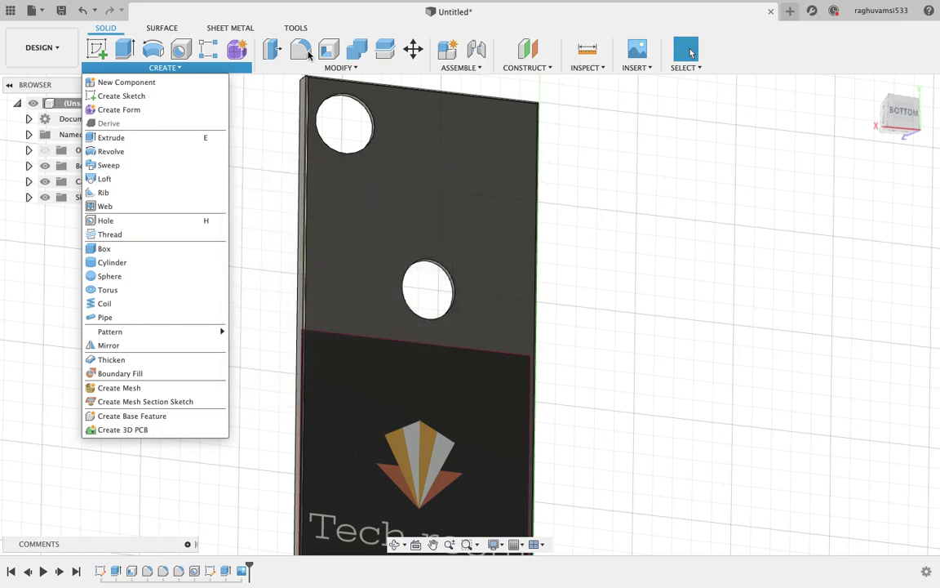
left_click(339, 69)
mouse_move(527, 67)
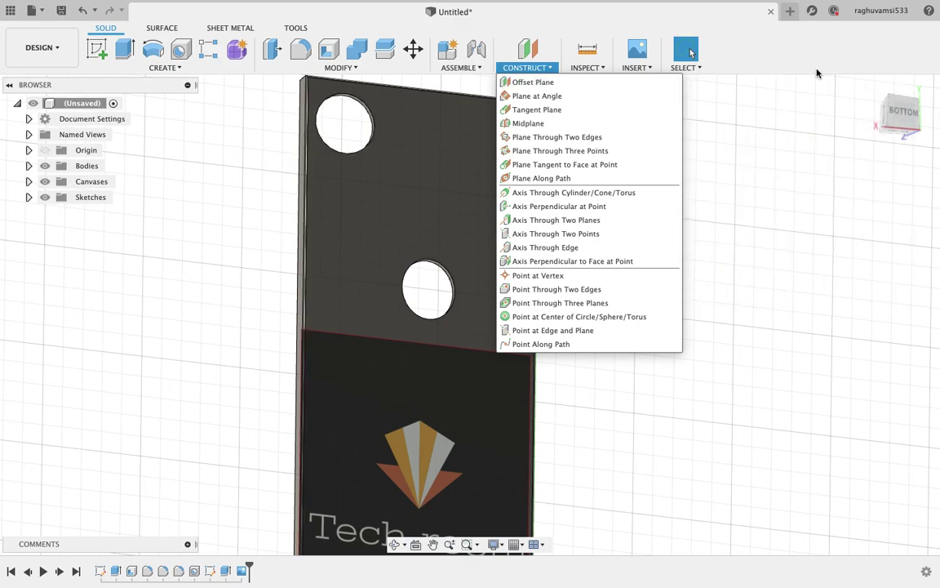
left_click(814, 147)
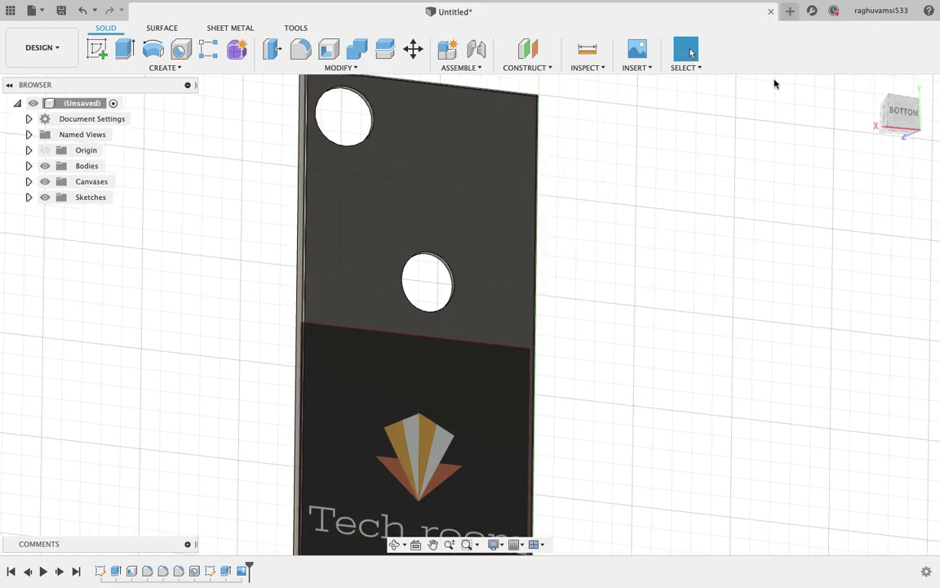
mouse_move(717, 4)
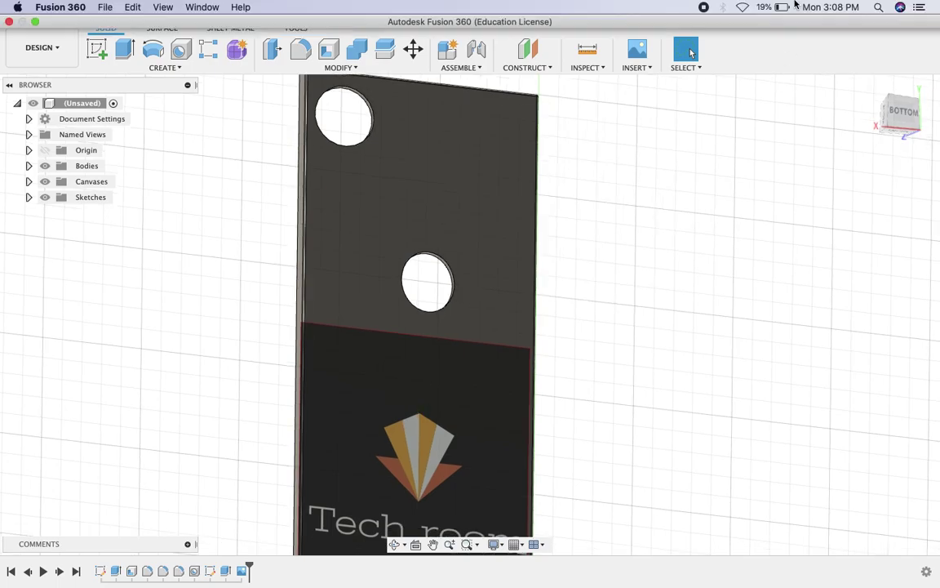